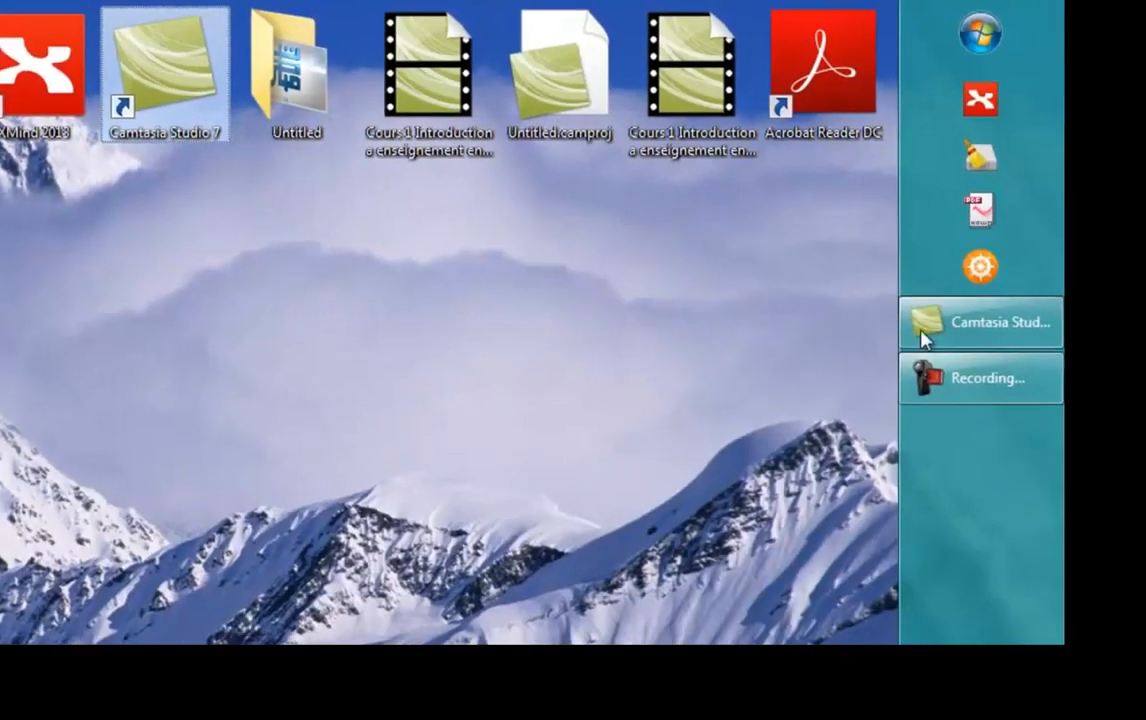
Switch to Camtasia Studio and look over its project, saving, production and import commands, including the list of recent recordings.
left_click(950, 337)
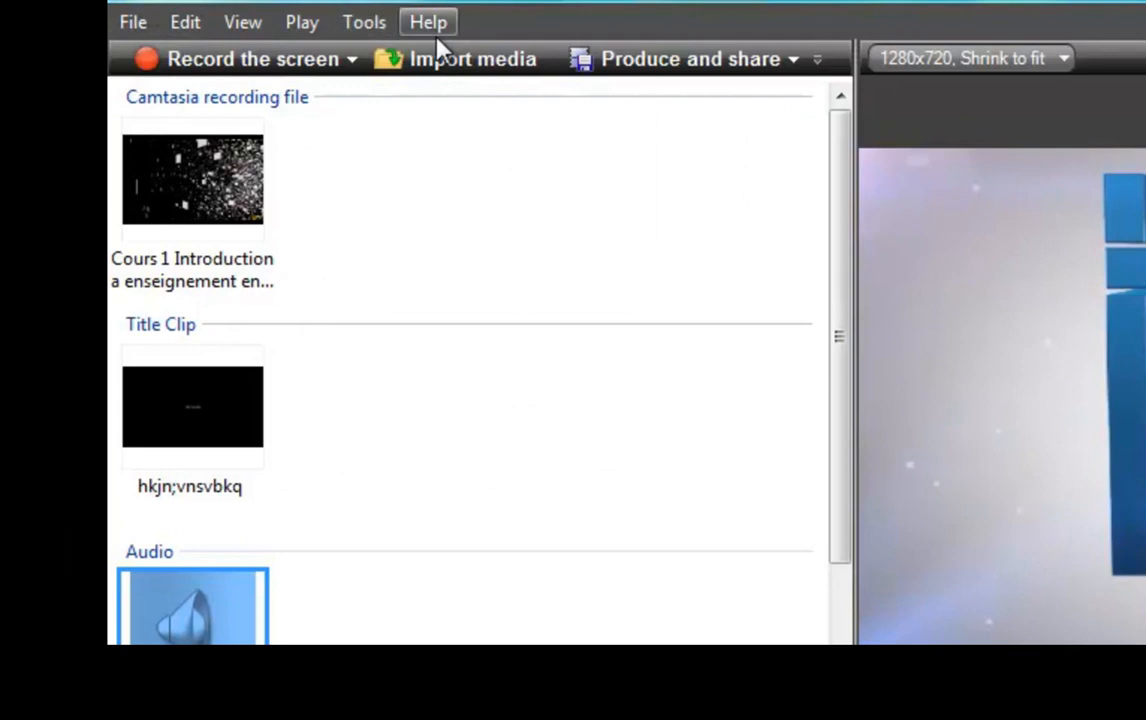
left_click(136, 24)
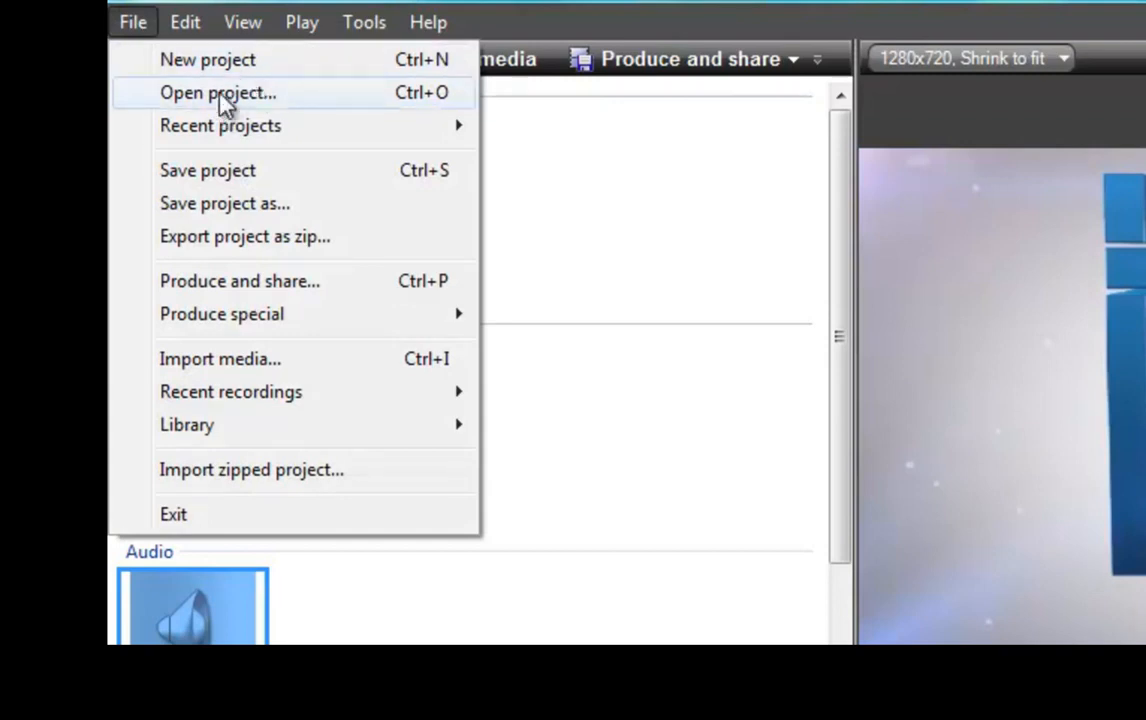
mouse_move(229, 137)
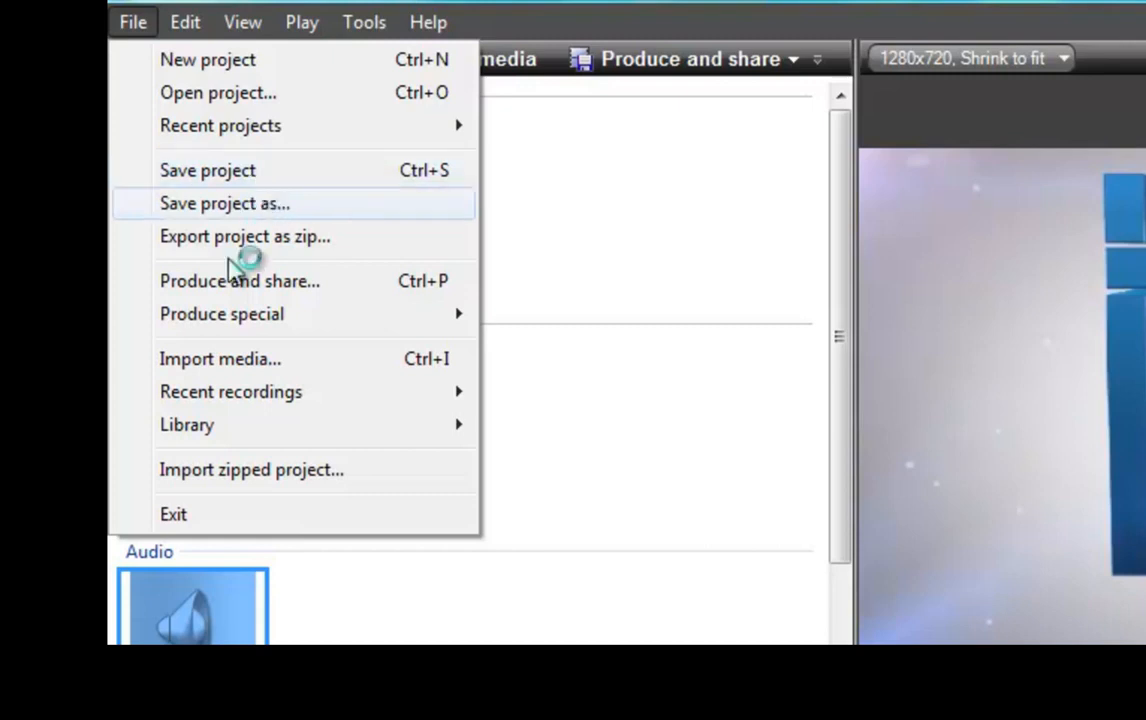
mouse_move(250, 317)
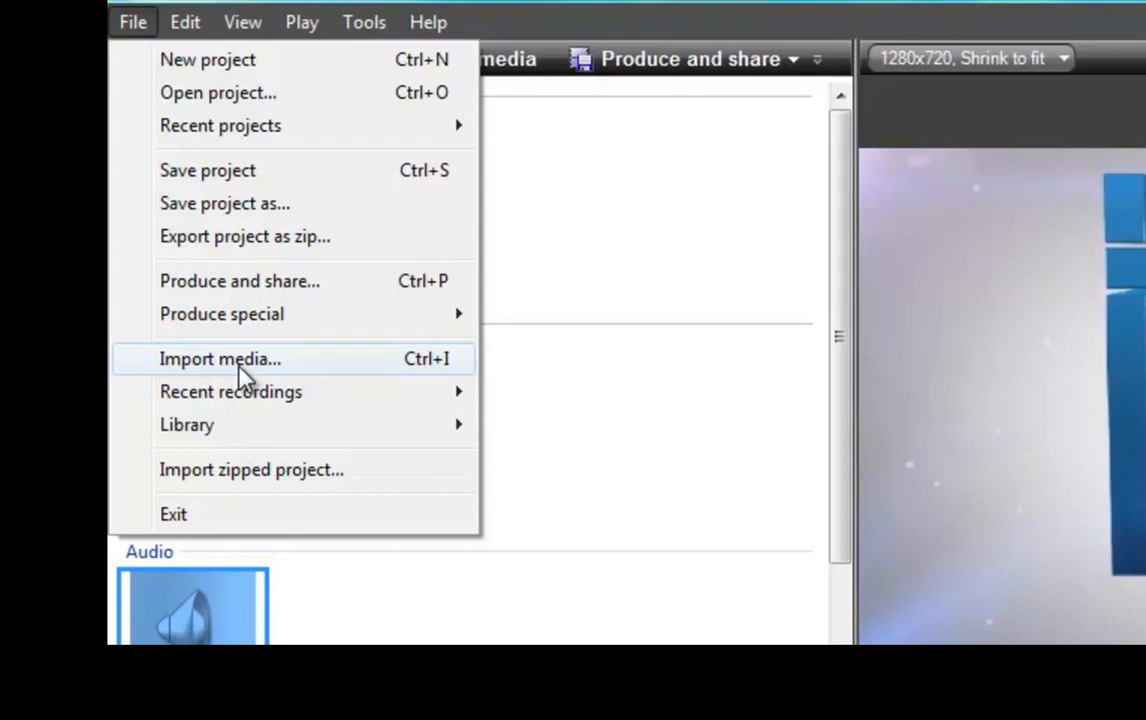
mouse_move(312, 409)
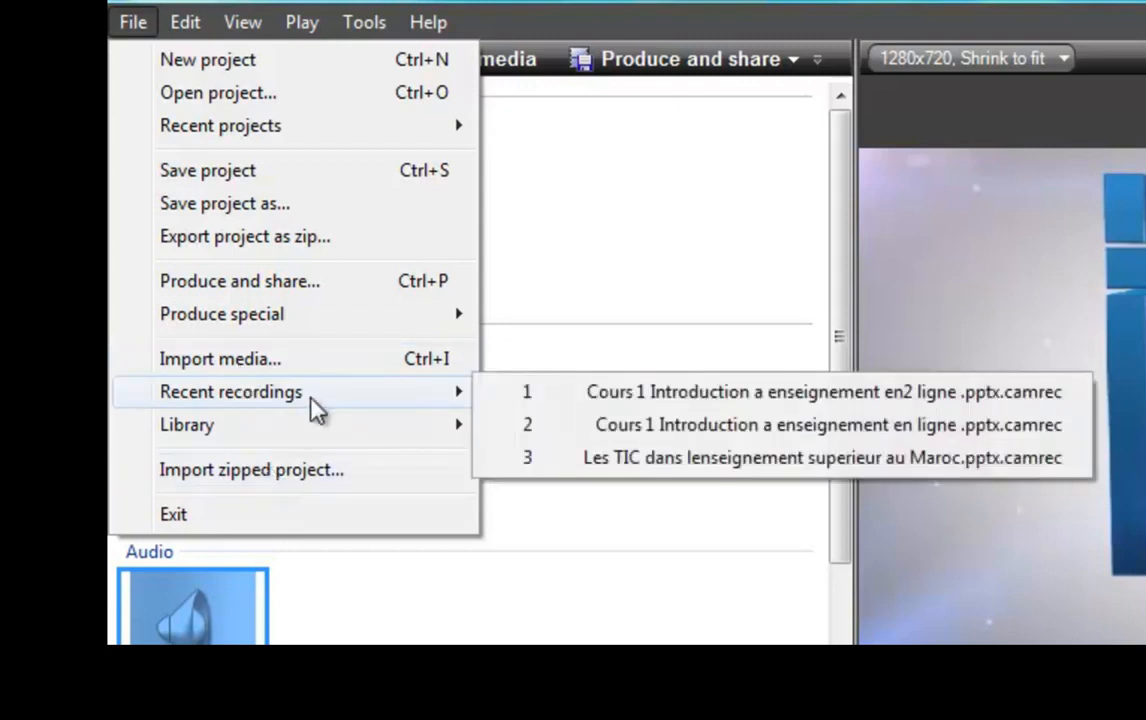
Switch the editing area to the Storyboard view and back to the Timeline view.
mouse_move(190, 28)
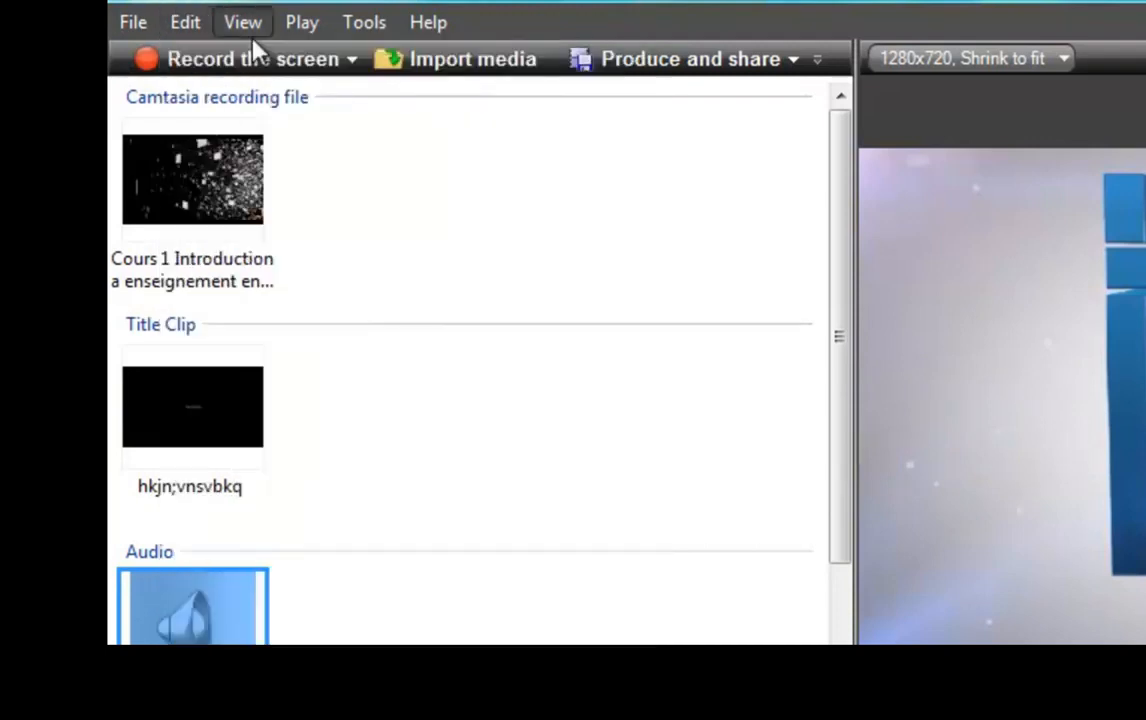
mouse_move(250, 35)
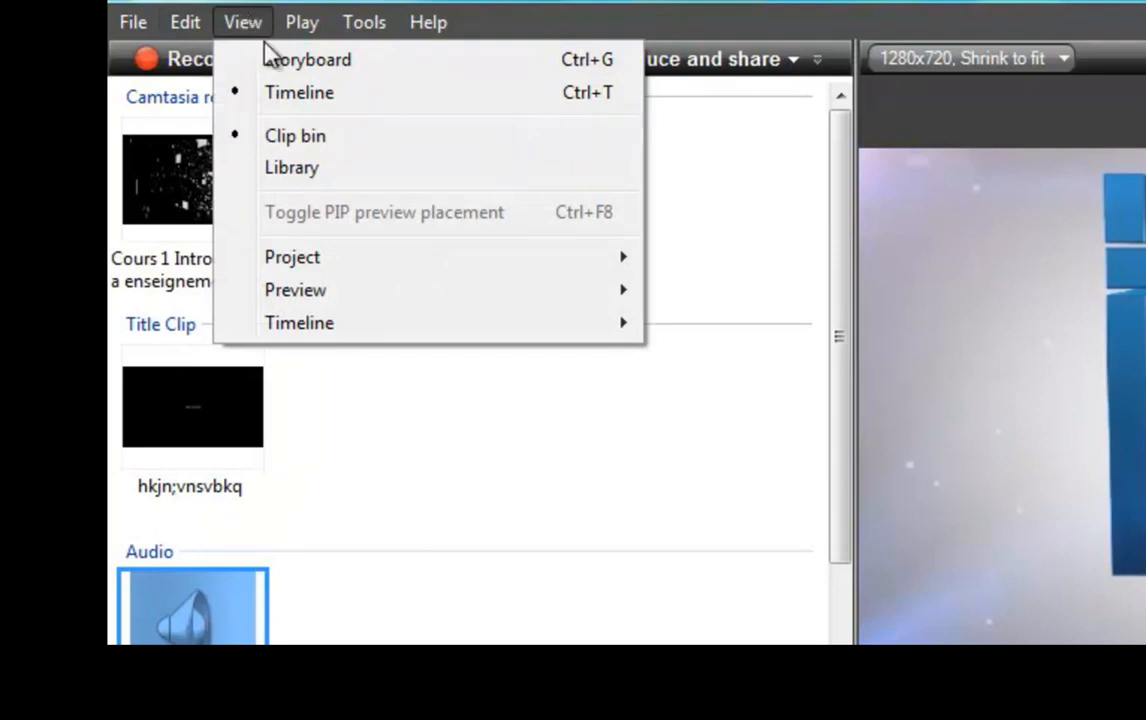
left_click(335, 66)
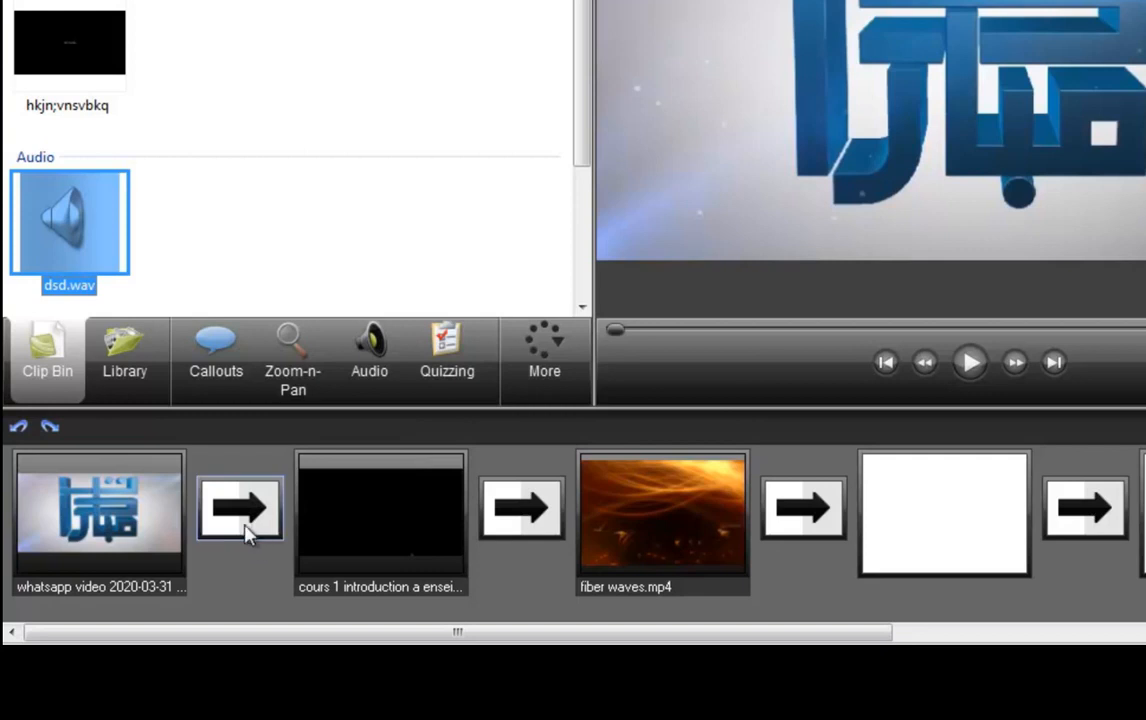
left_click(191, 40)
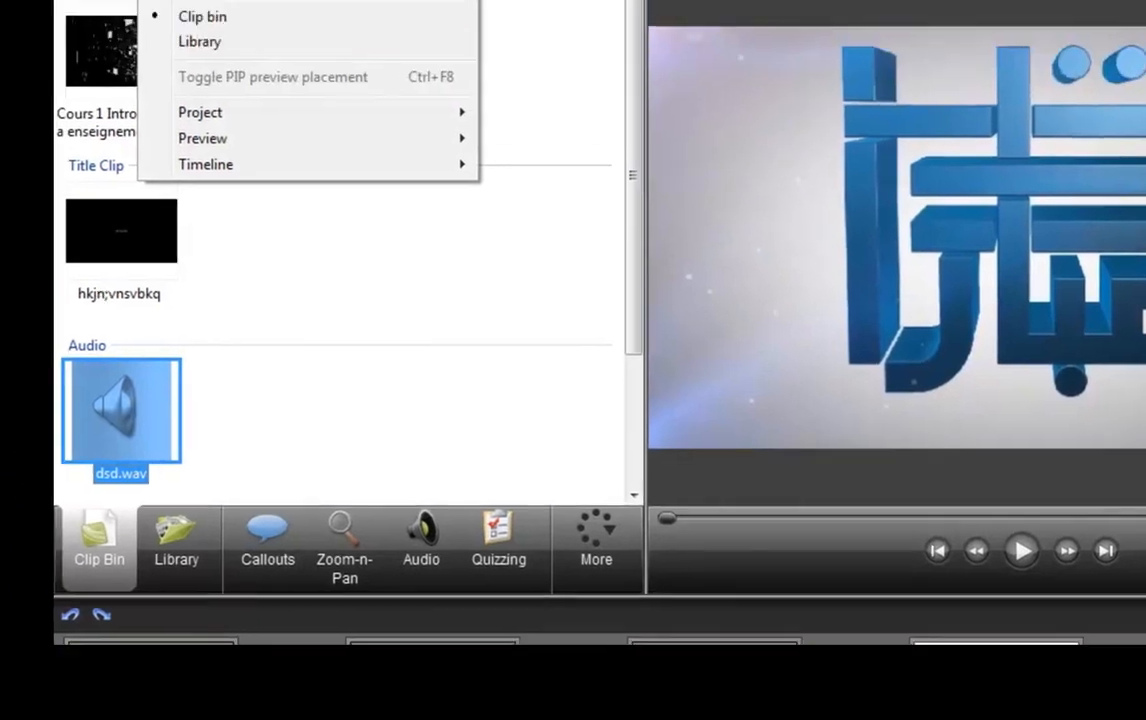
left_click(205, 107)
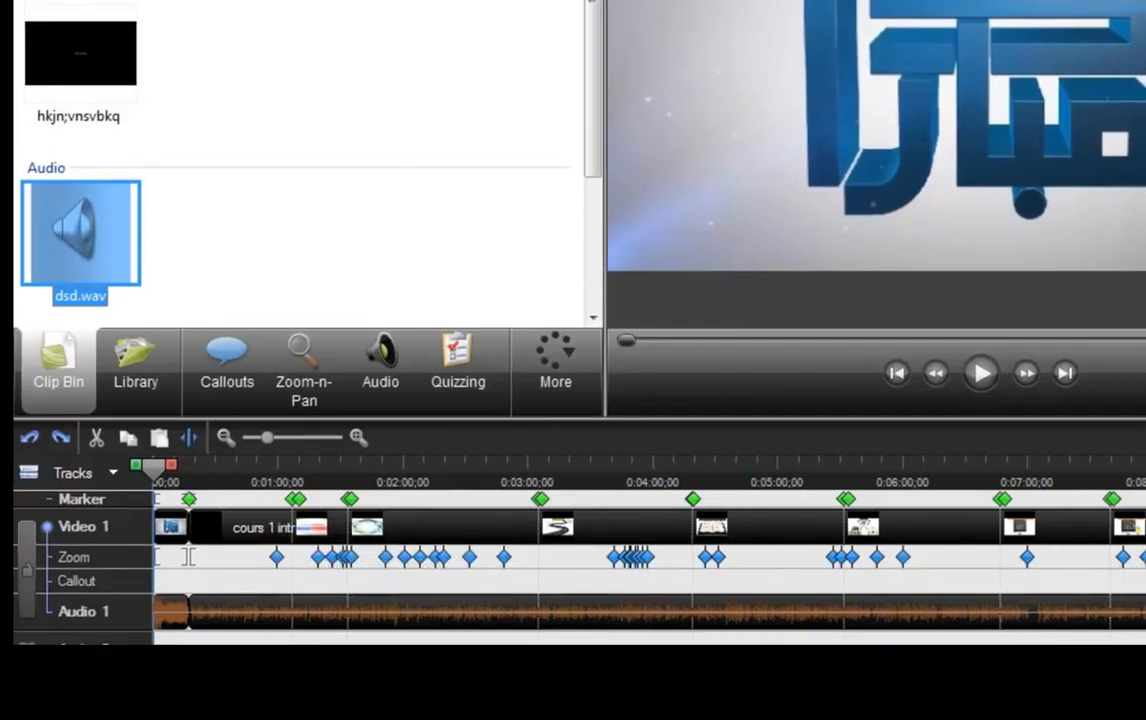
Show the Library in place of the Clip Bin and look over the available view, playback and tools commands.
left_click(117, 0)
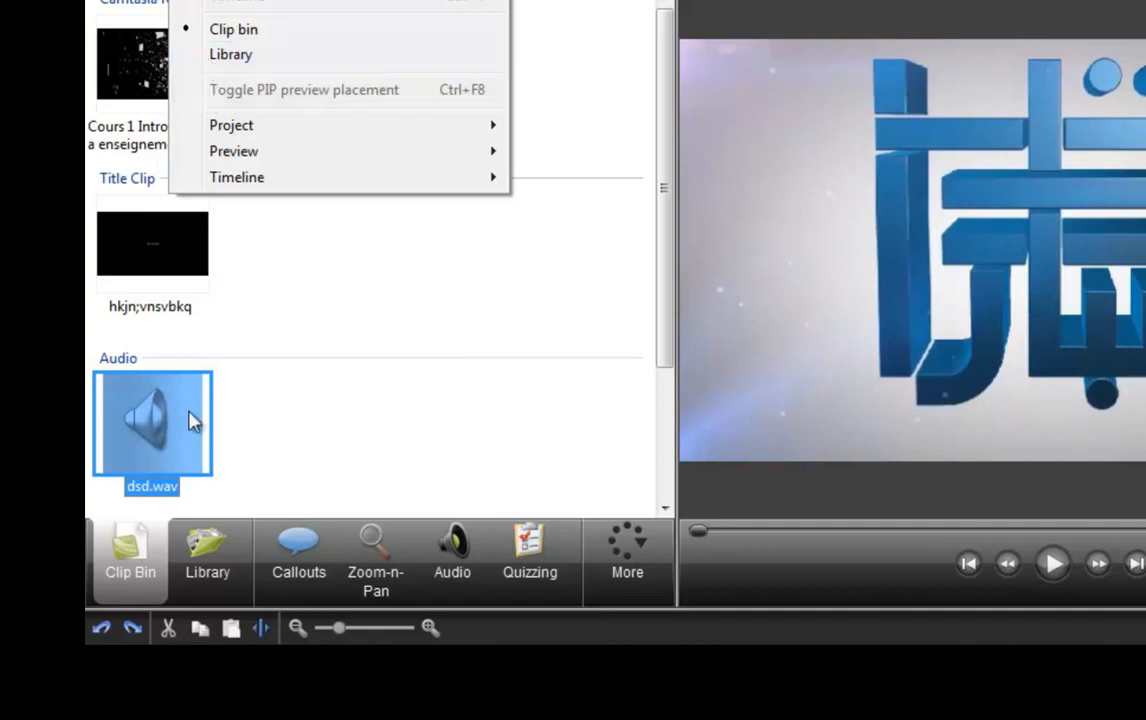
left_click(228, 58)
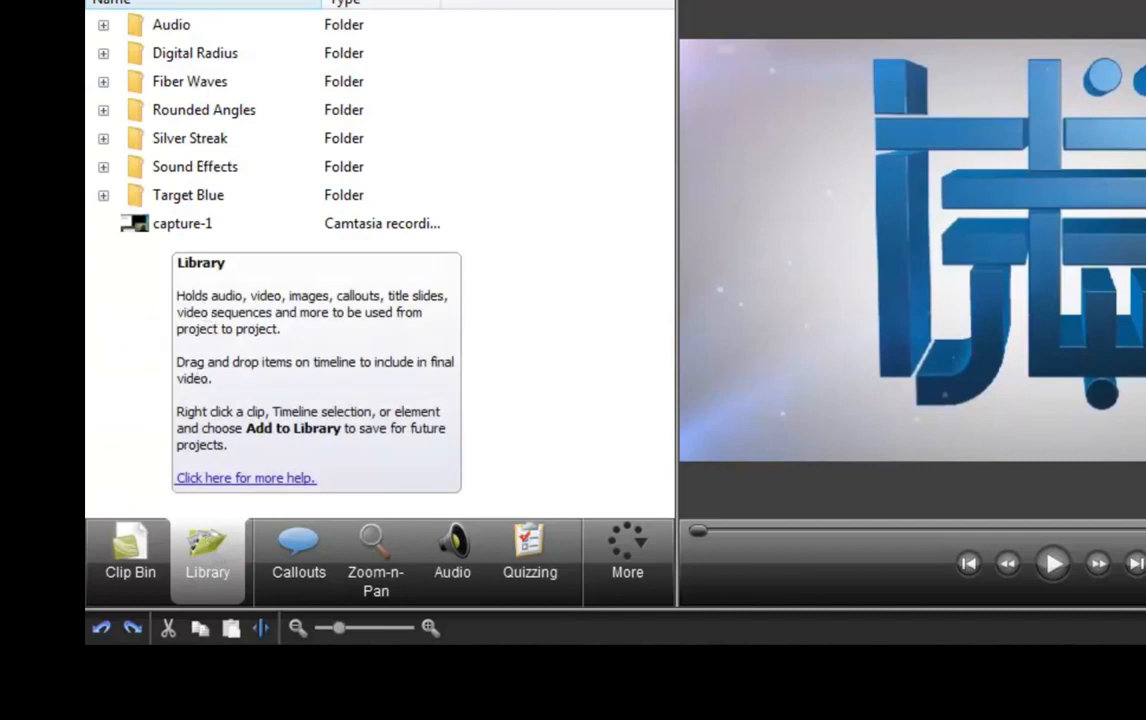
left_click(192, 30)
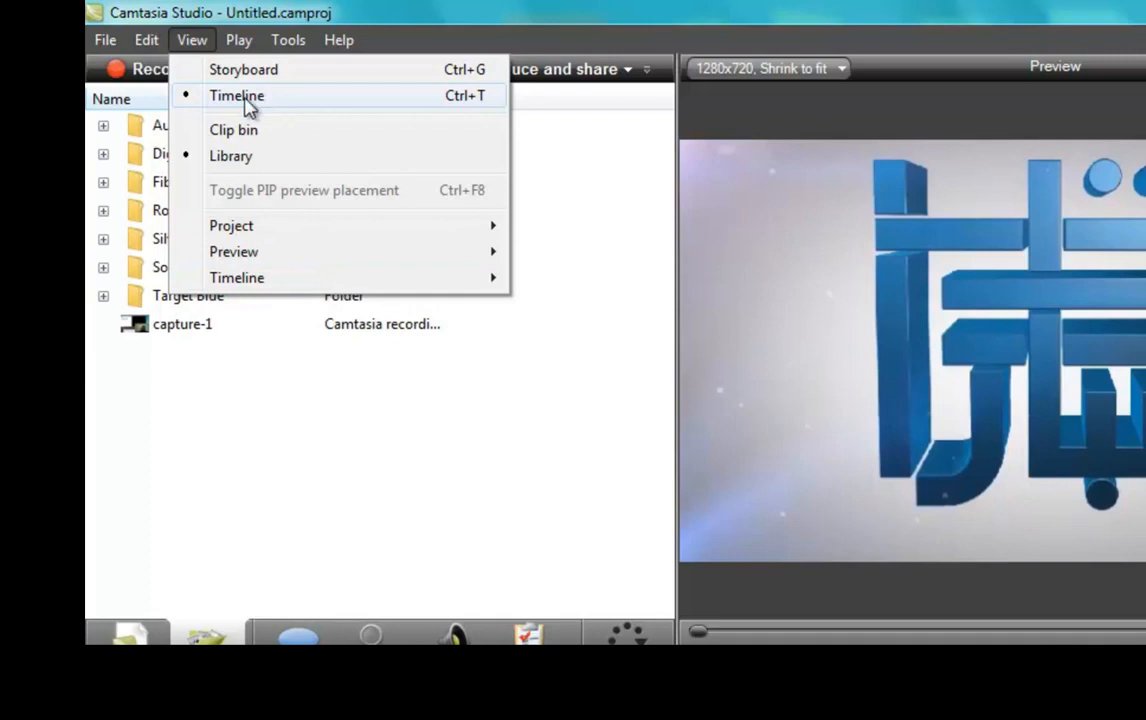
mouse_move(245, 48)
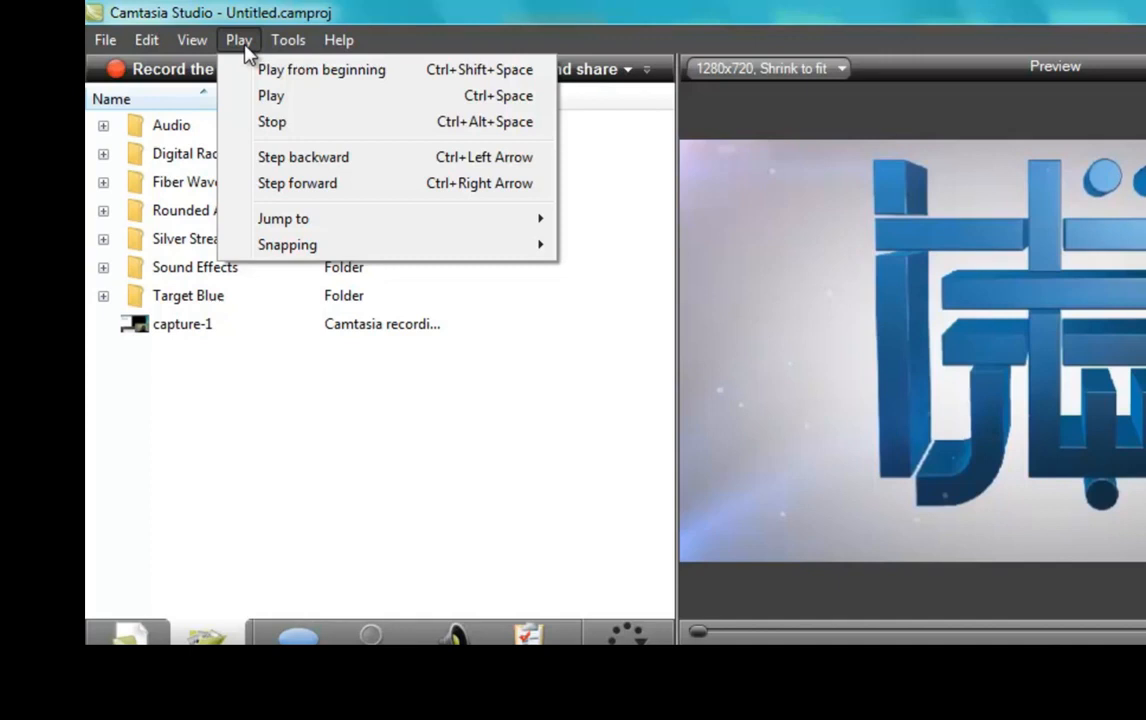
left_click(244, 40)
left_click(290, 40)
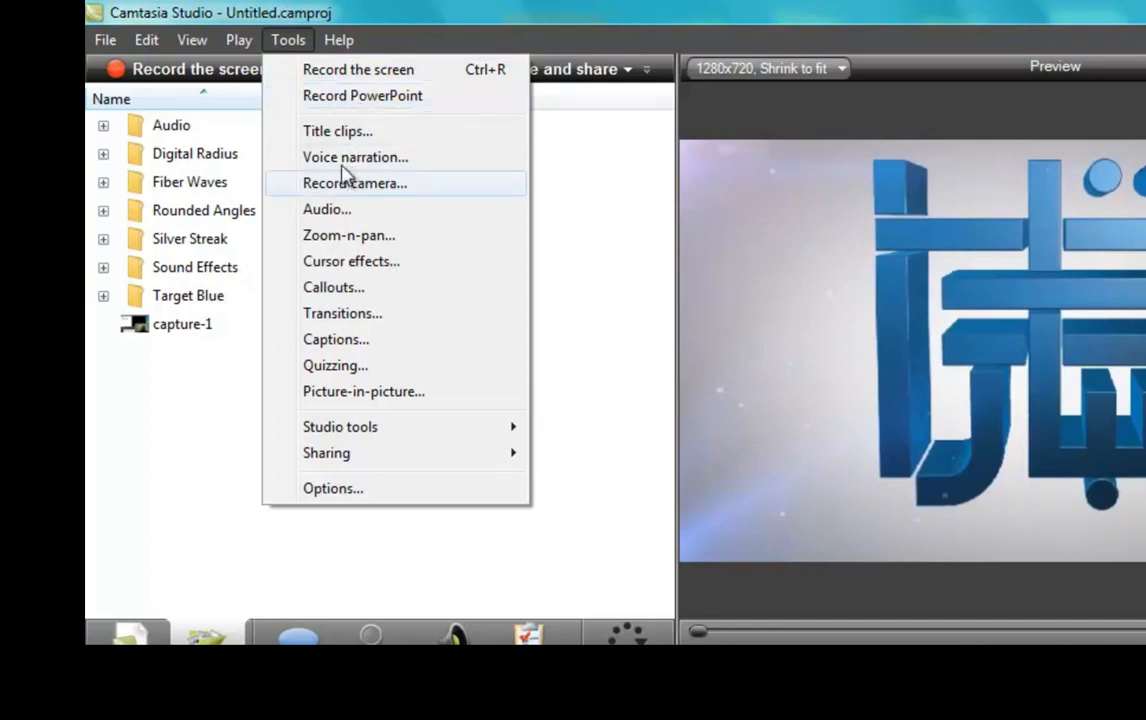
mouse_move(340, 42)
left_click(240, 412)
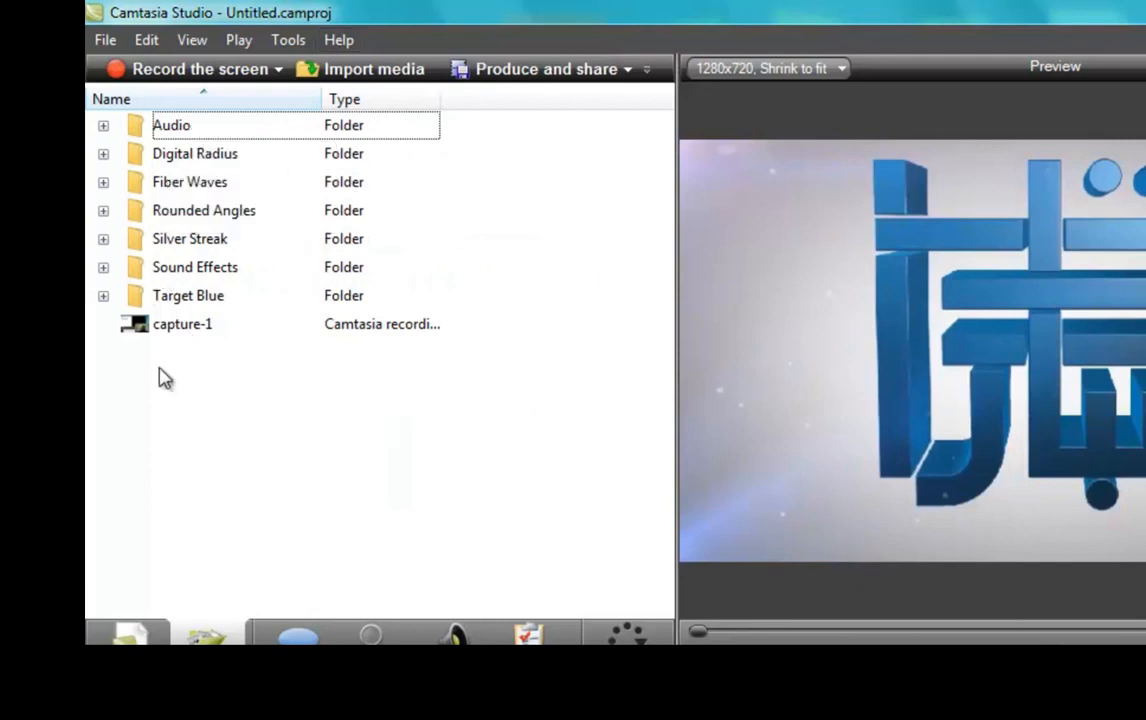
Examine the screen and PowerPoint recording options and the running recorder, returning to the Camtasia Studio window.
left_click(280, 70)
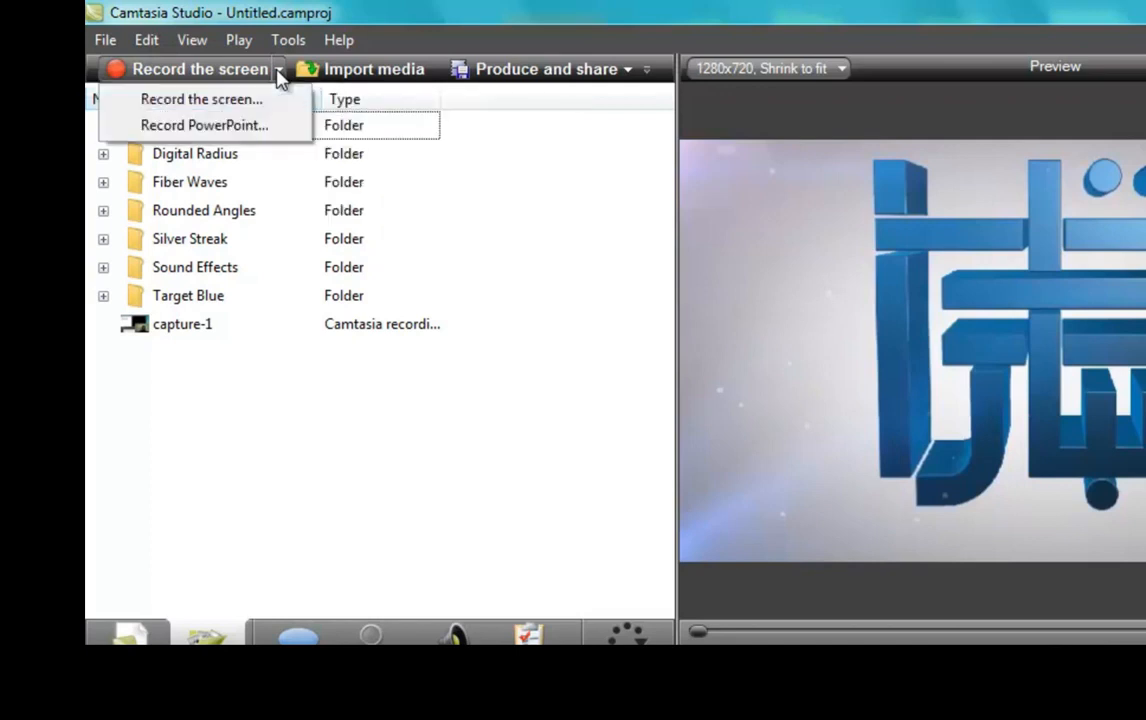
left_click(203, 101)
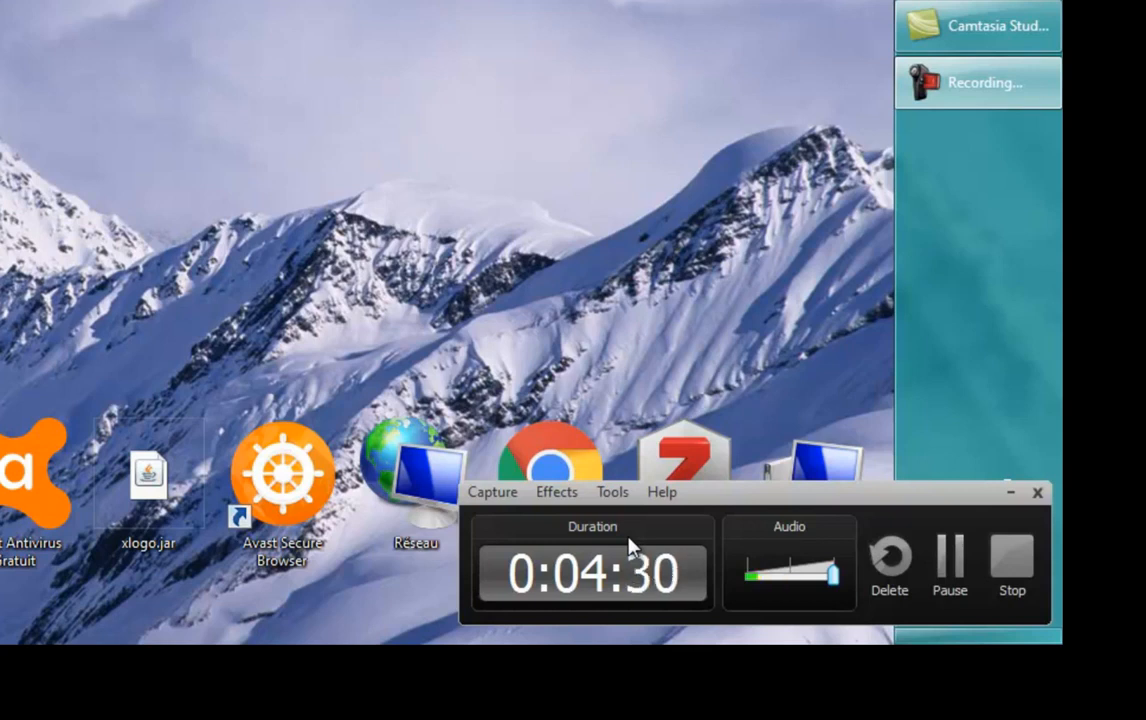
left_click(988, 30)
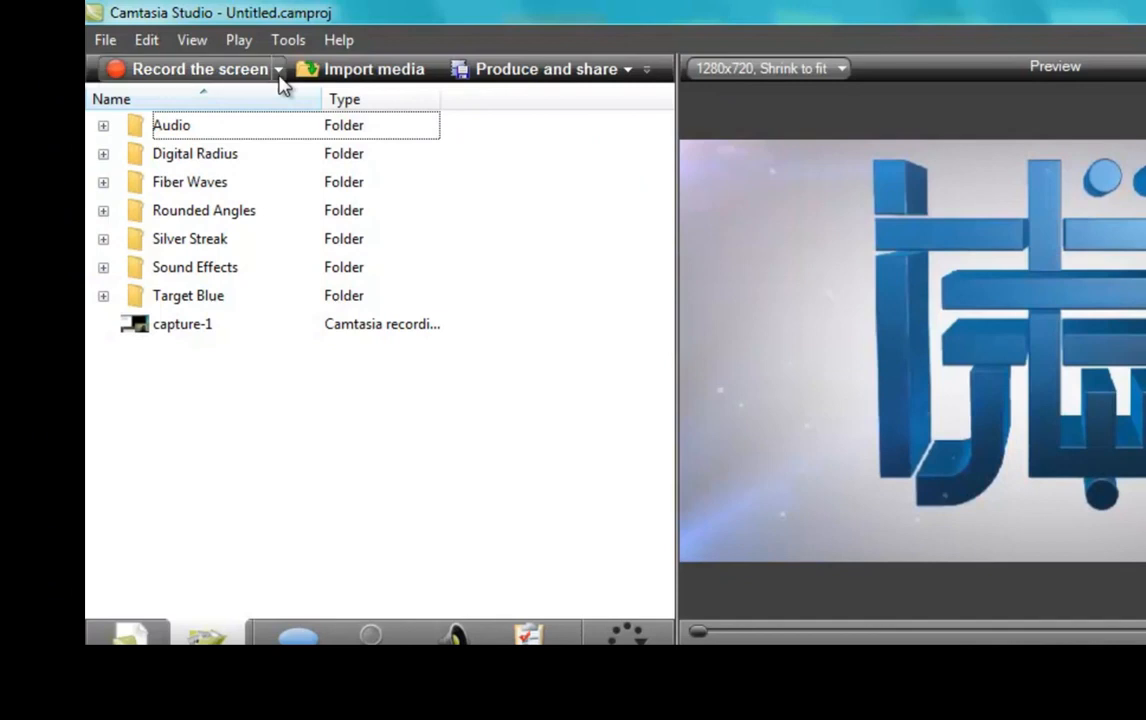
left_click(261, 62)
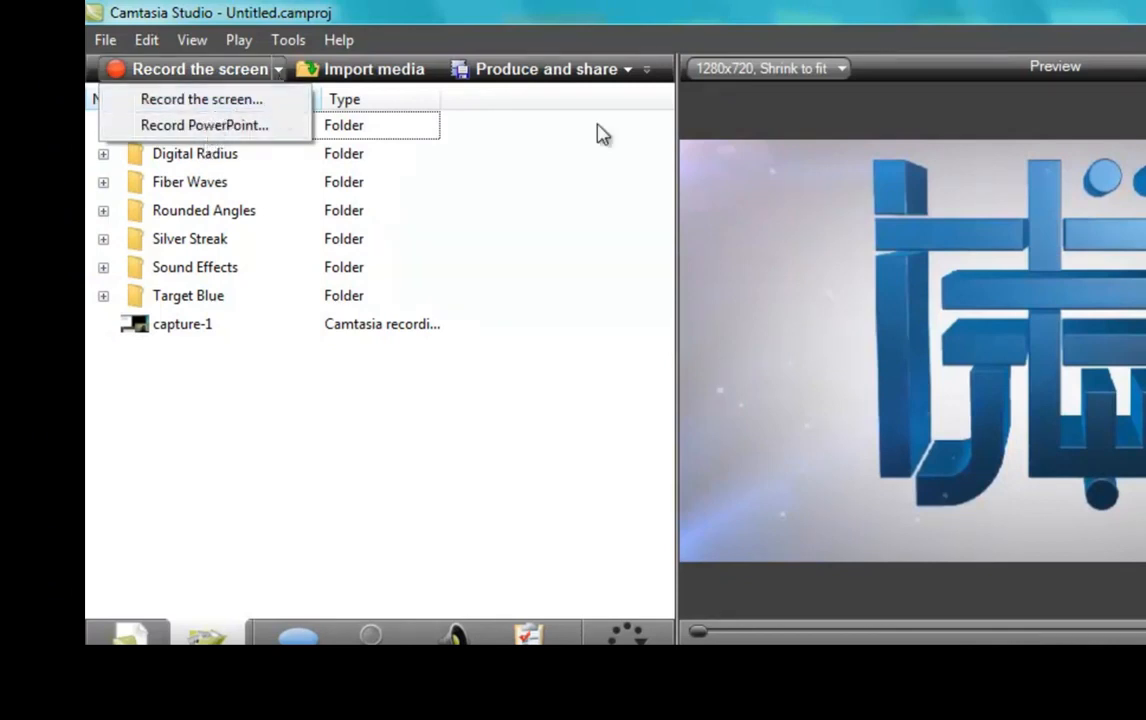
Find PowerPoint 2013 among the installed programs and launch it.
key("super")
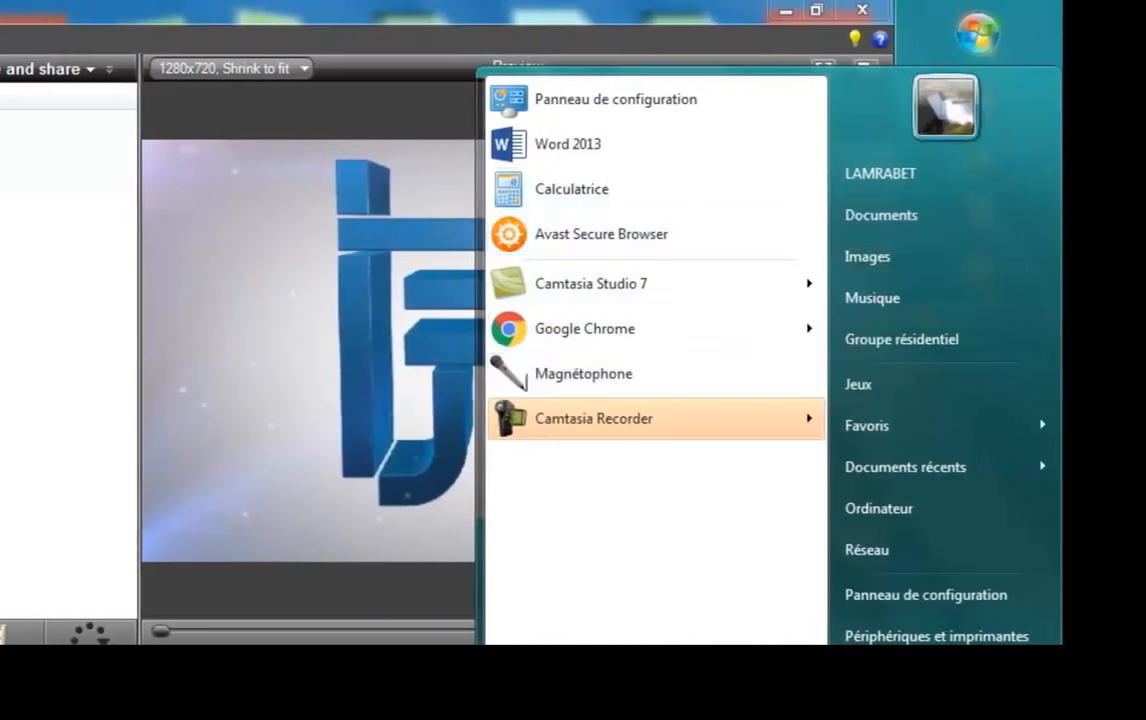
key("Return")
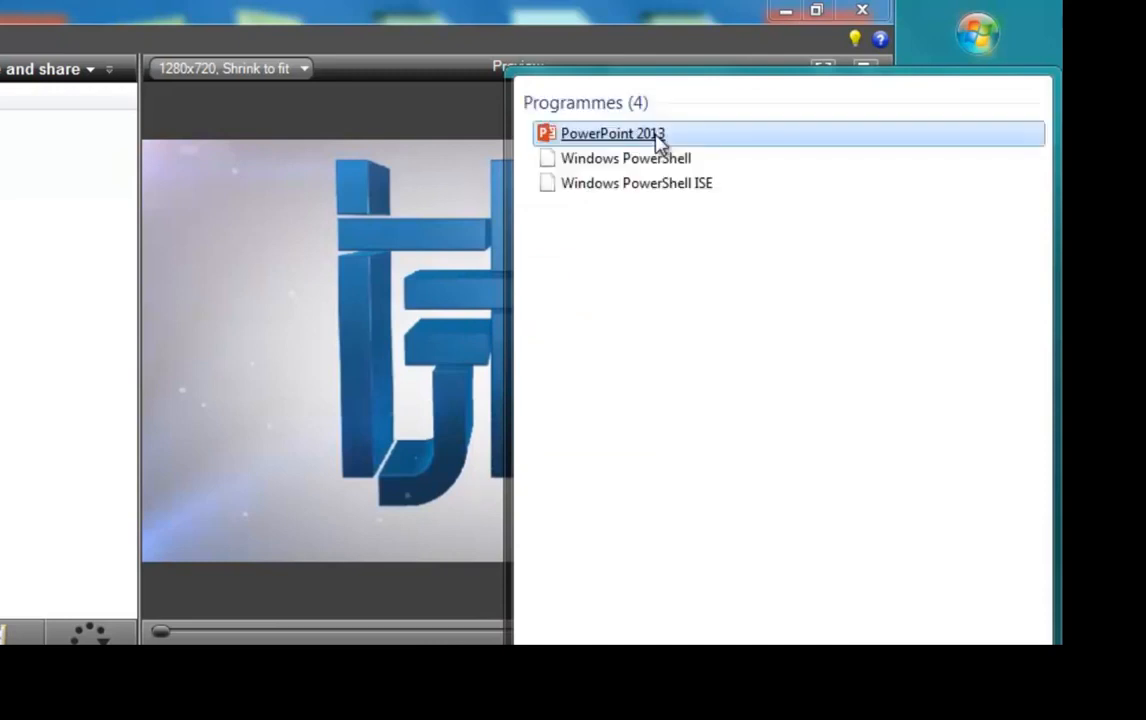
left_click(625, 136)
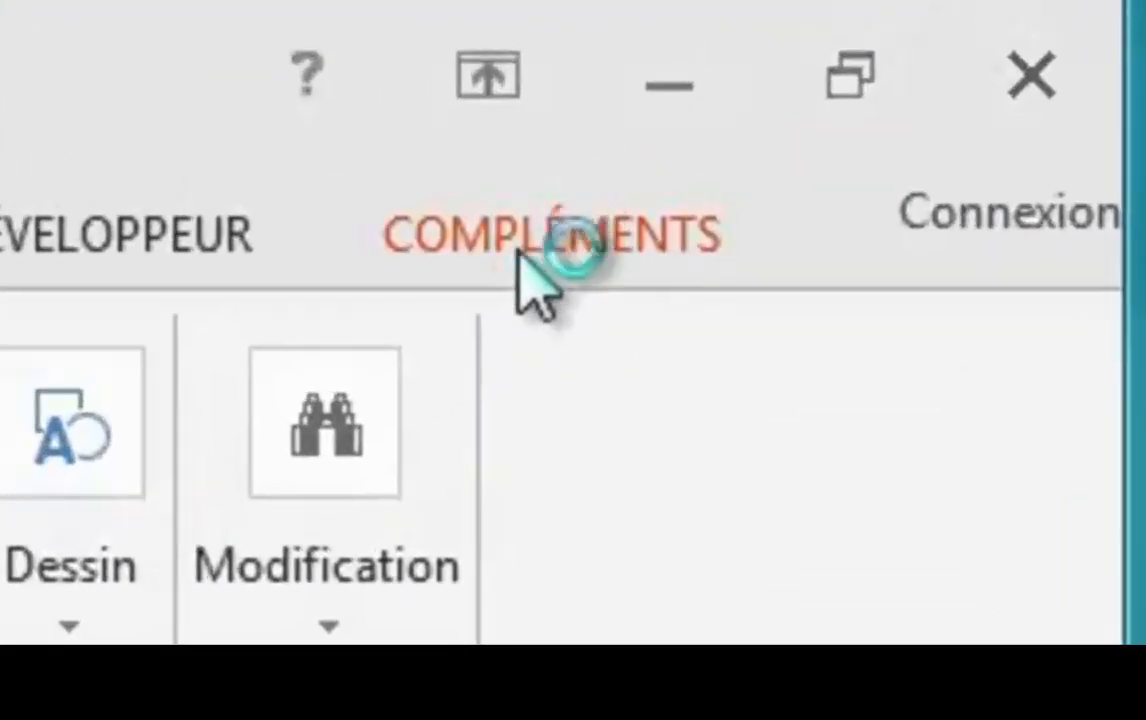
Examine the Camtasia recording add-in tools in PowerPoint, close PowerPoint and return to Camtasia Studio.
left_click(553, 245)
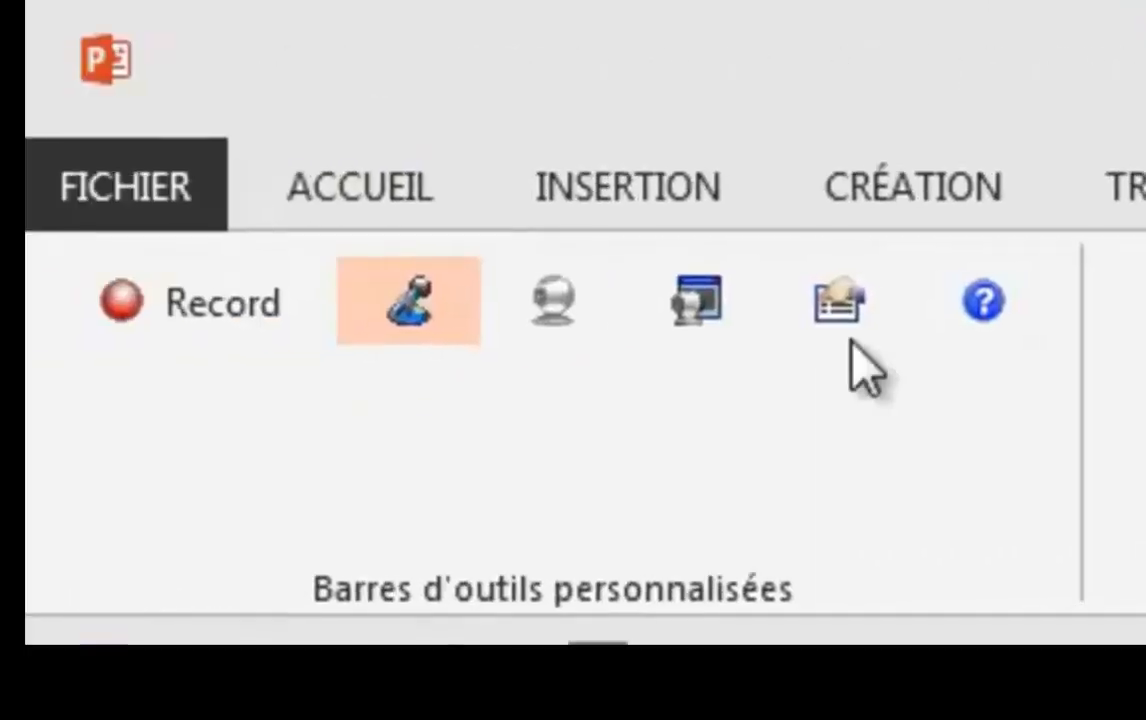
left_click(697, 305)
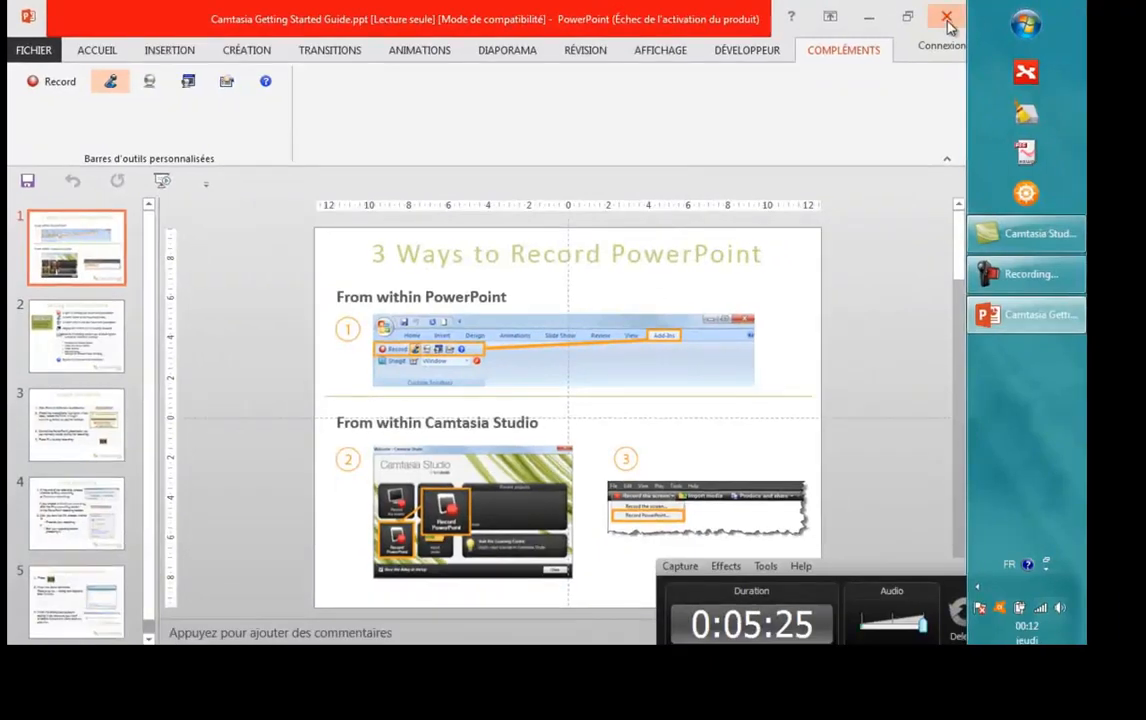
left_click(944, 13)
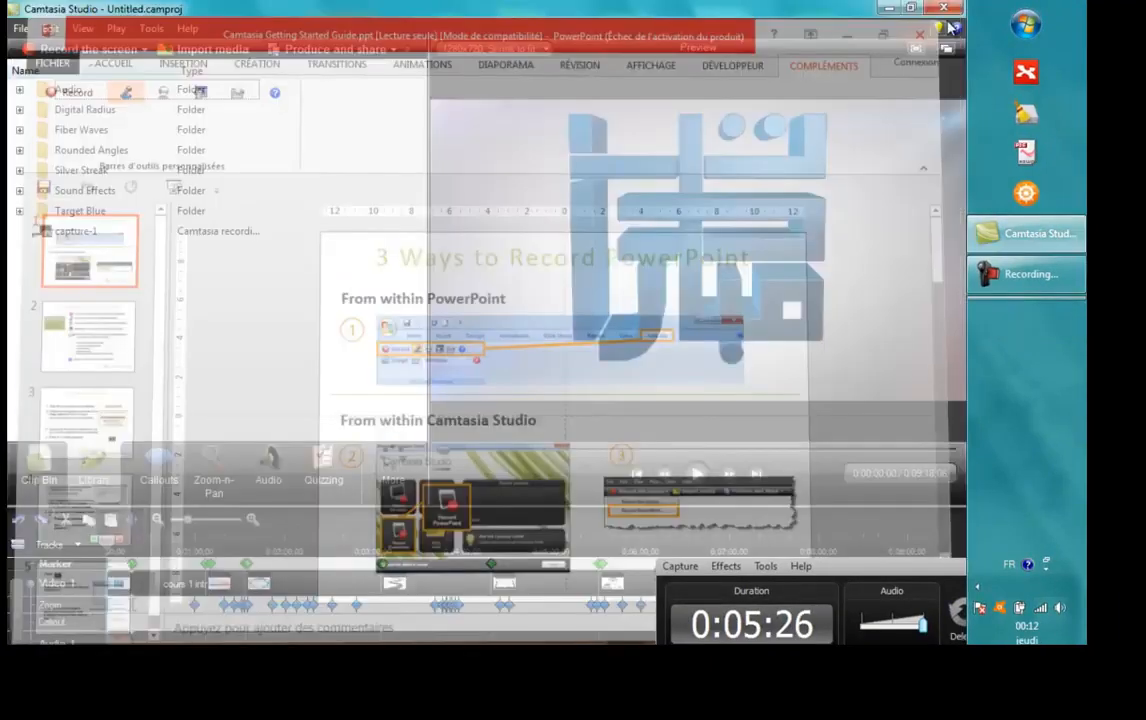
left_click(1030, 274)
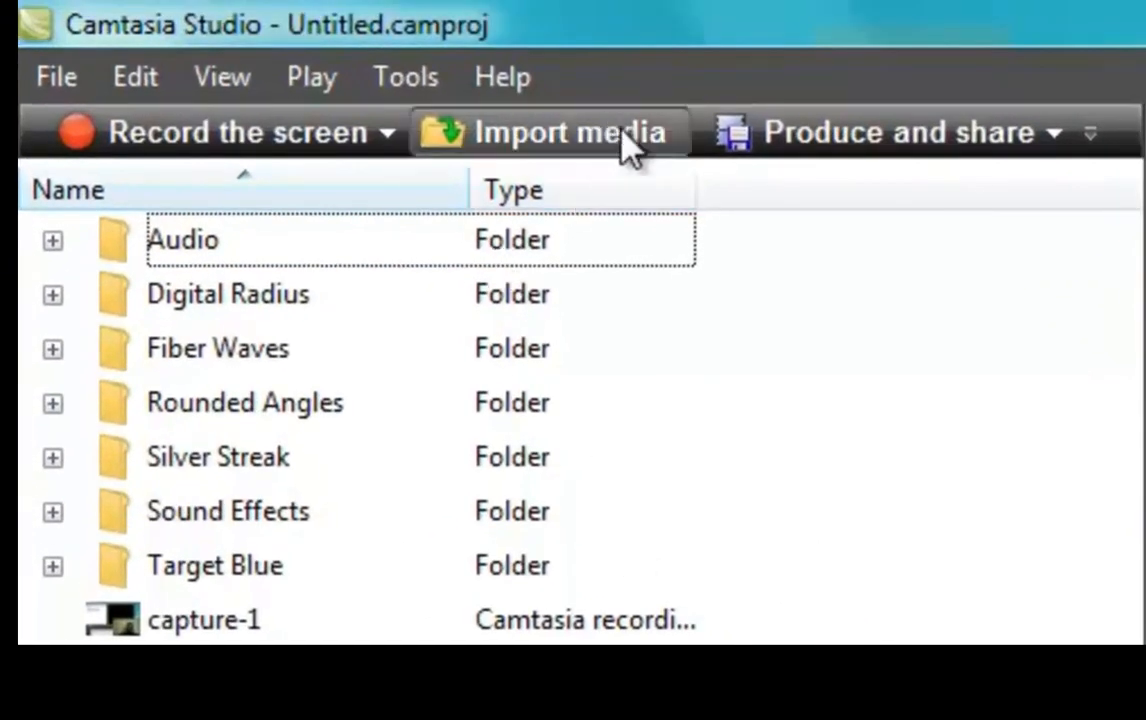
Review the media import command and the Produce and share destinations, and bring back the Clip Bin.
left_click(57, 78)
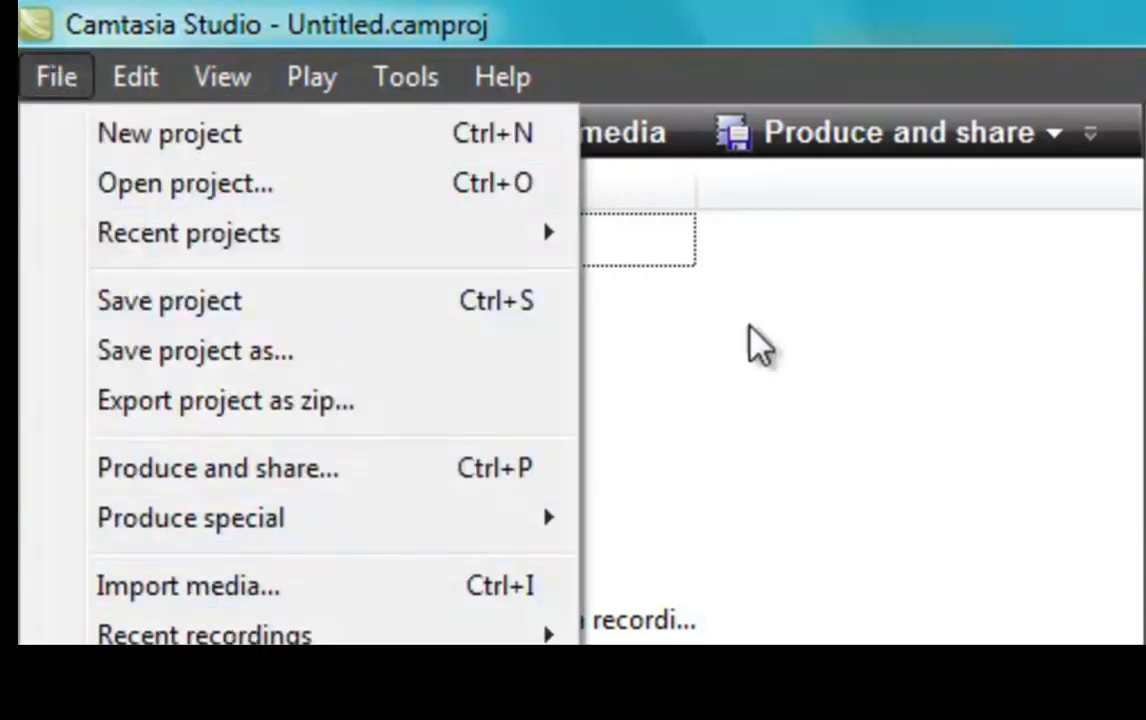
left_click(721, 358)
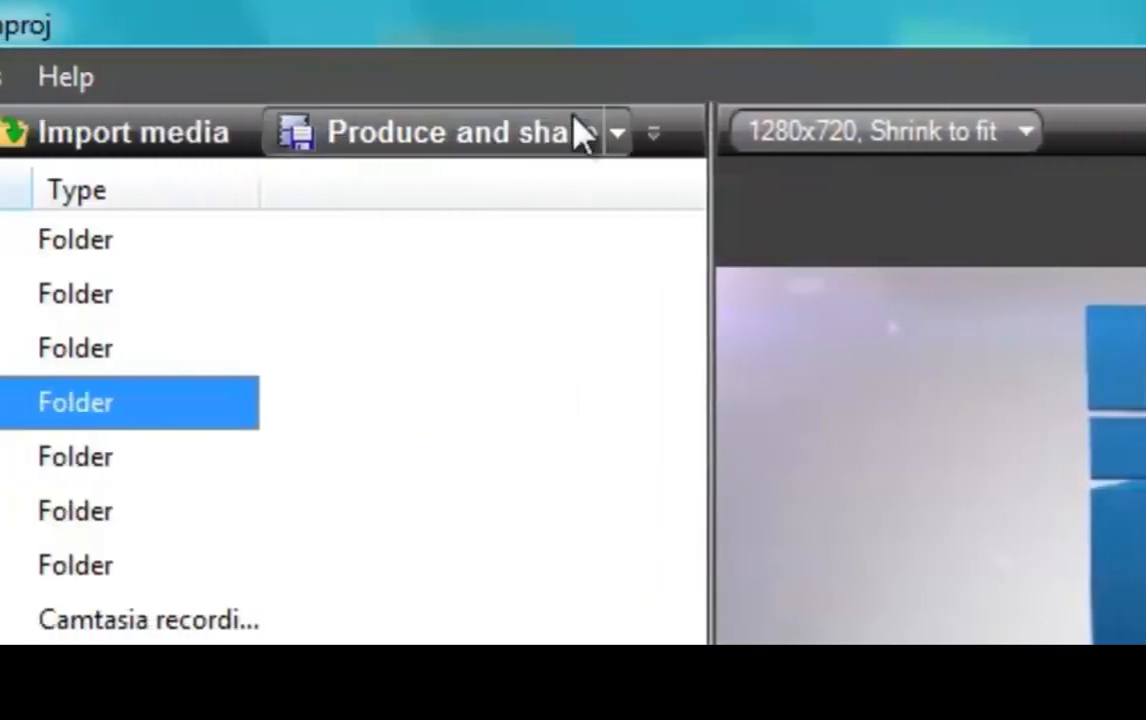
left_click(258, 132)
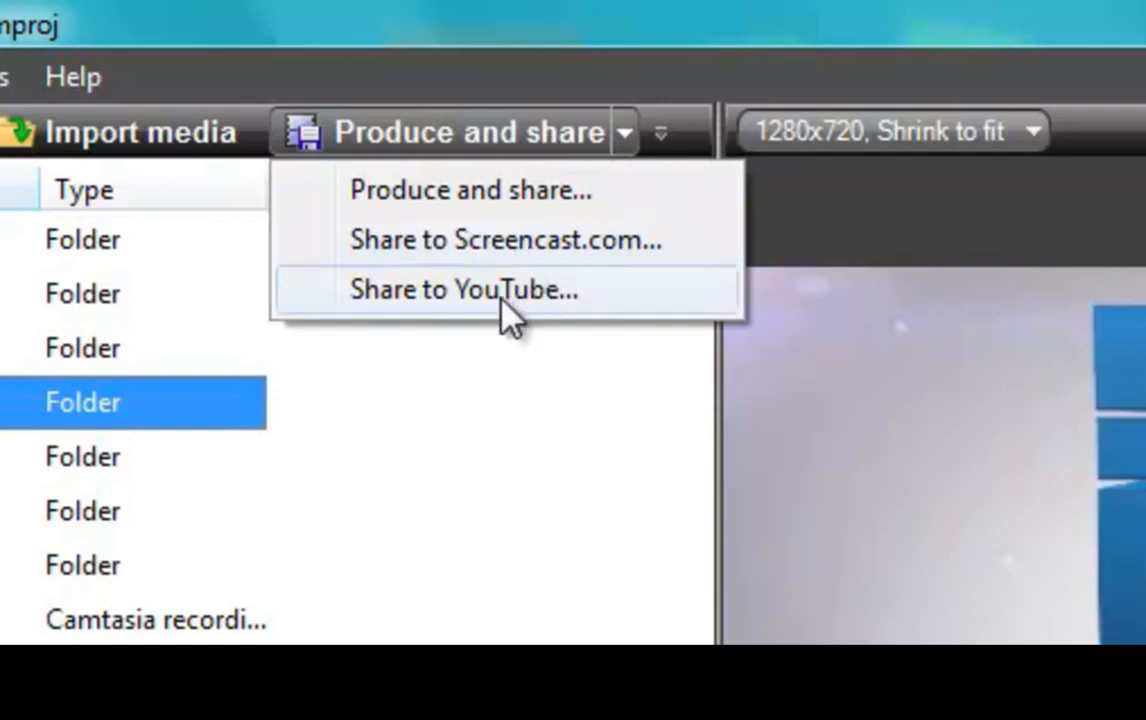
left_click(453, 530)
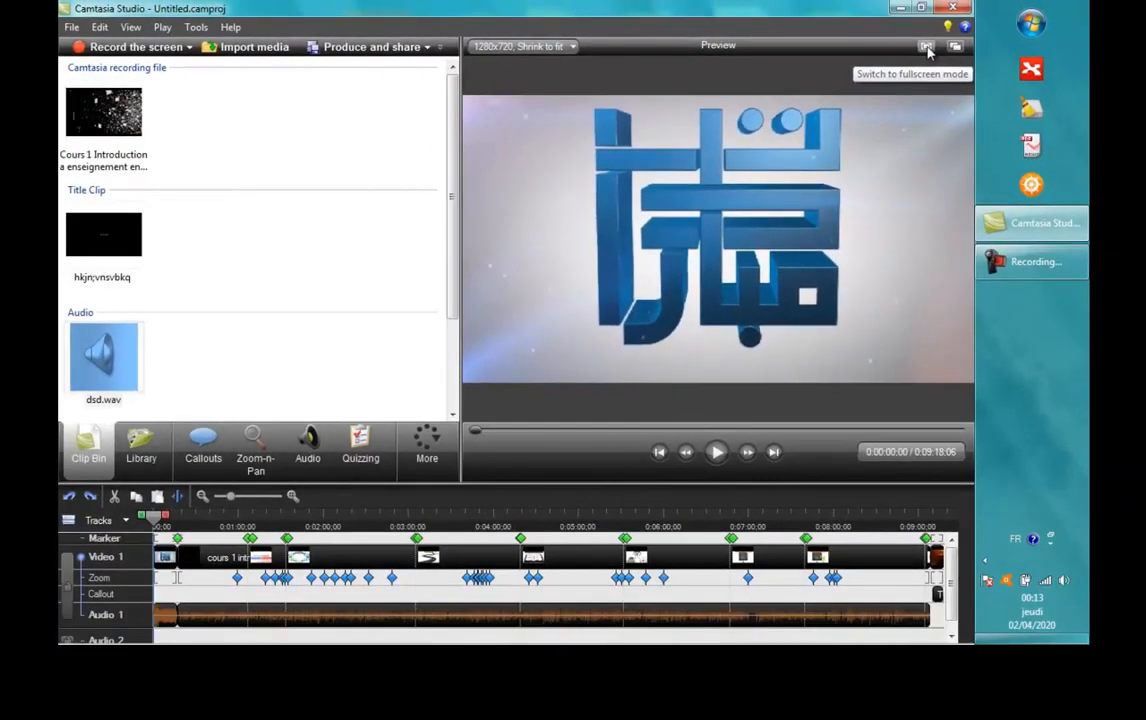
View the video preview in fullscreen mode and in a detached window, and restore it to its docked place.
left_click(1055, 36)
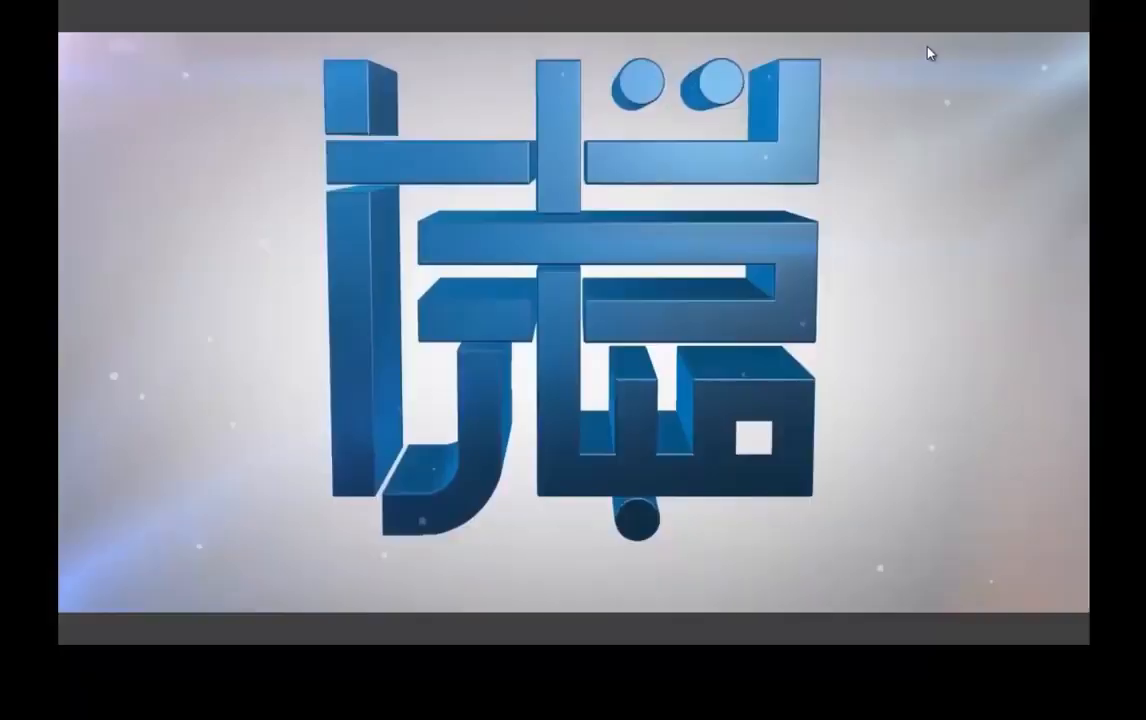
key("Escape")
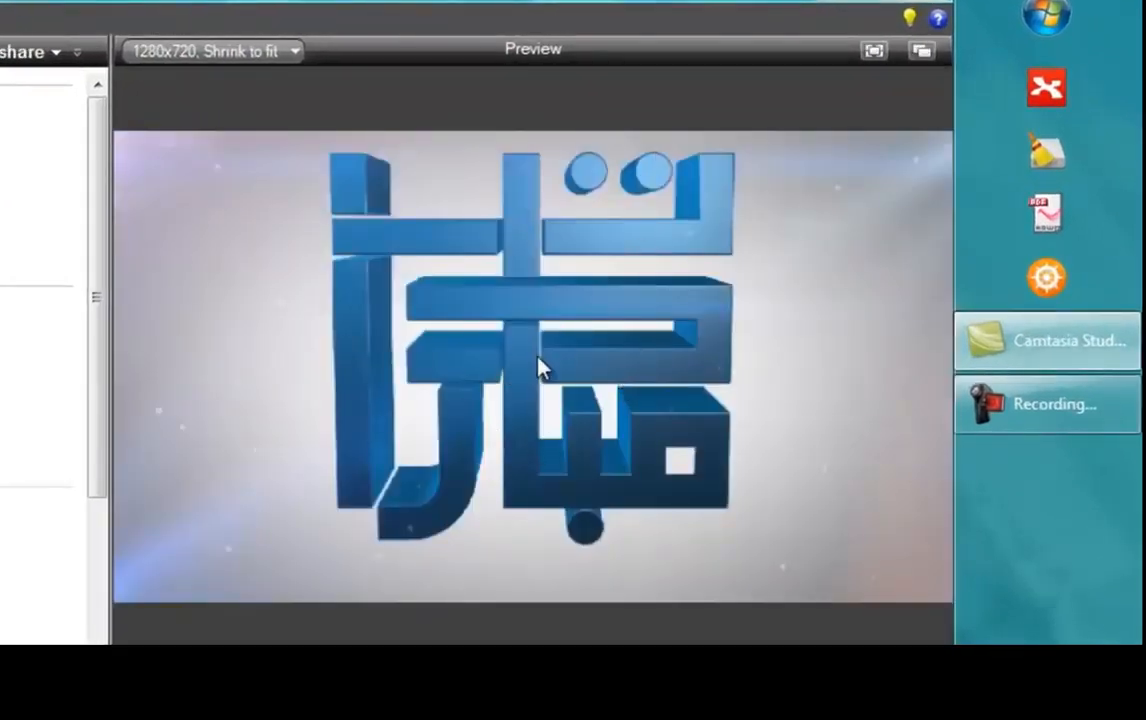
left_click(921, 54)
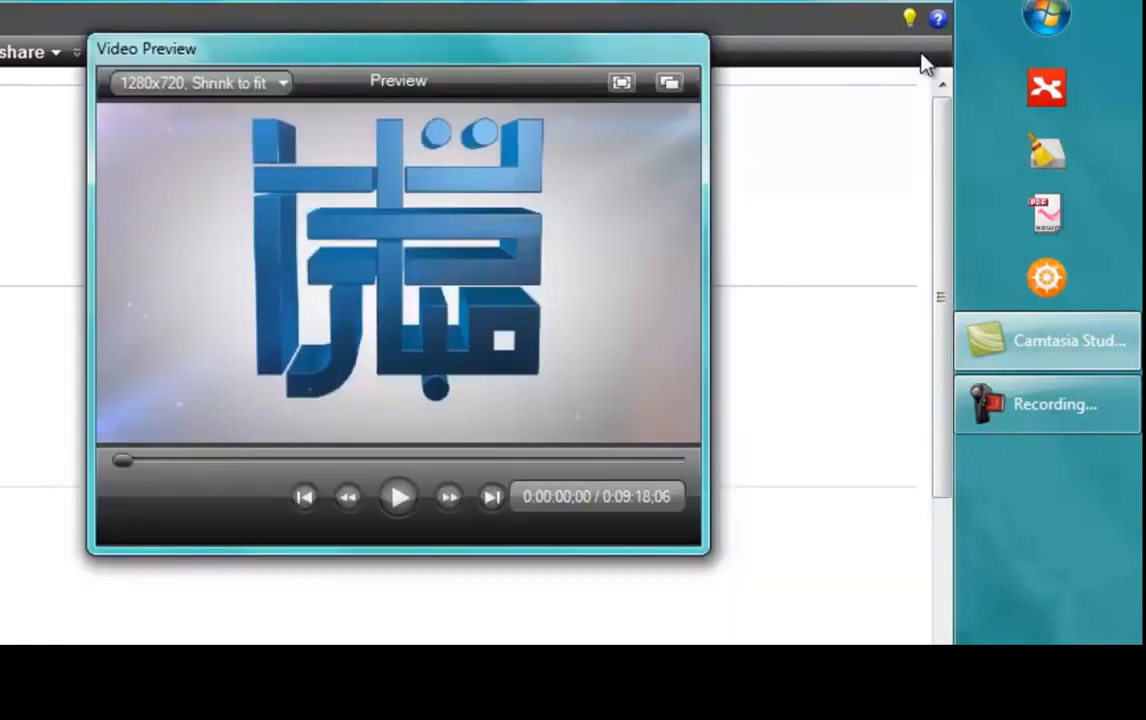
left_click(674, 86)
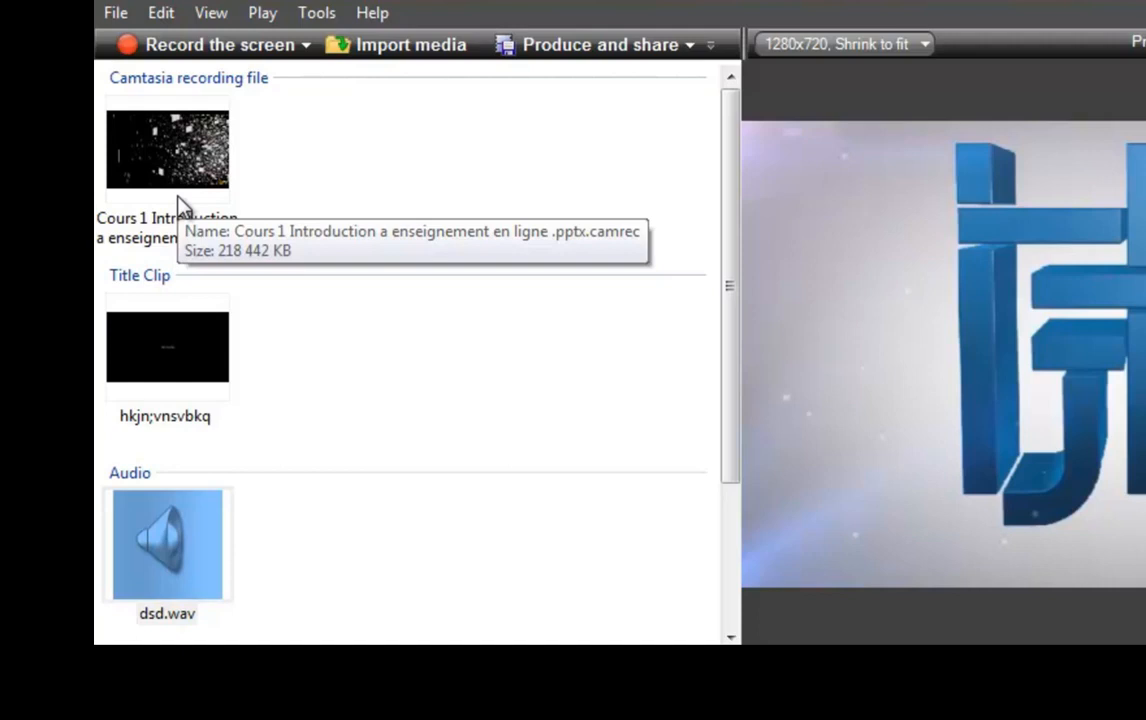
Review the Clip Bin media by selecting the Camtasia recording, the title clip, the audio file dsd.wav and the WhatsApp video.
left_click(197, 149)
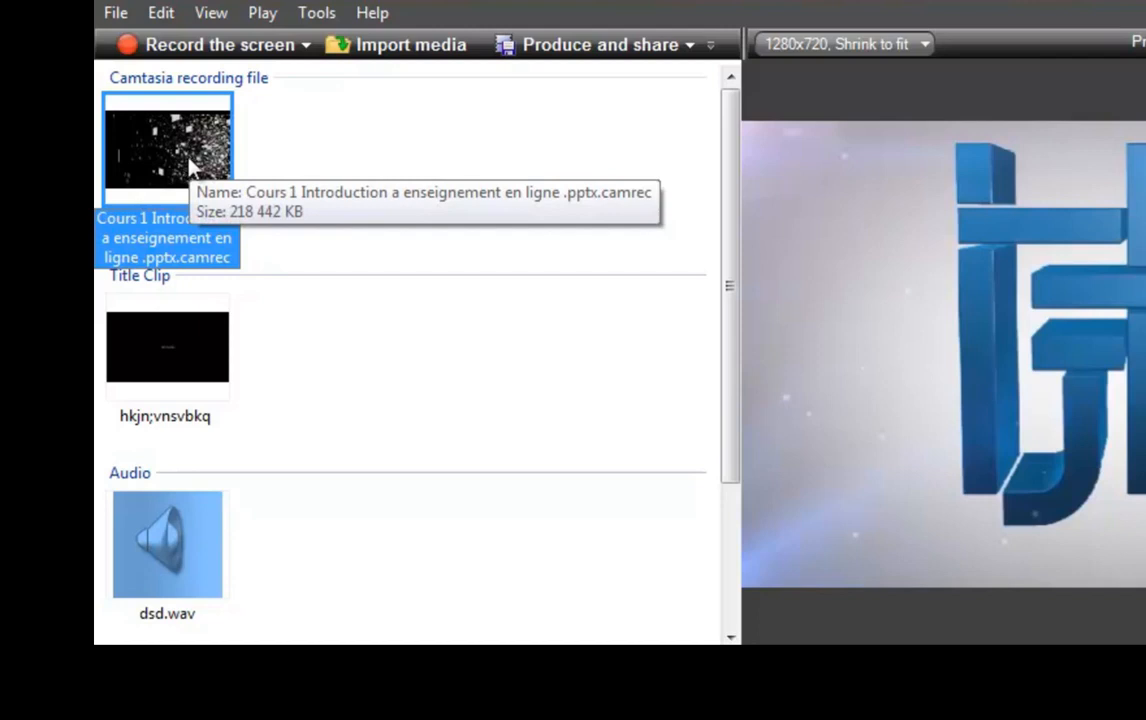
left_click(181, 352)
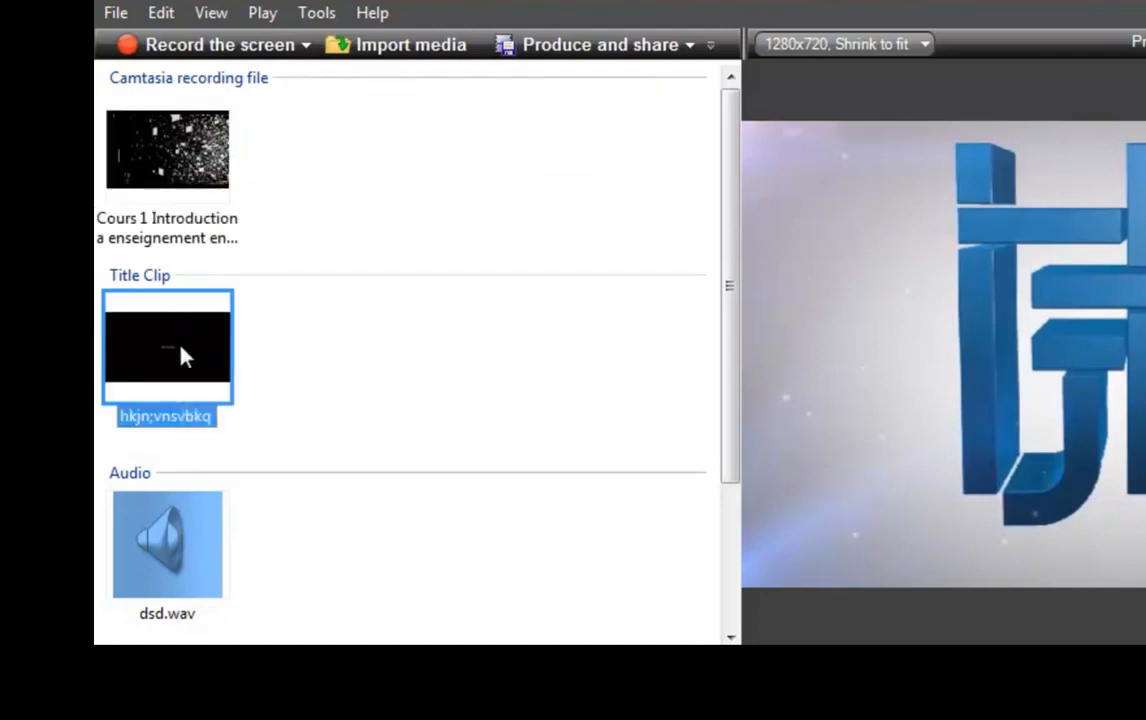
left_click(175, 528)
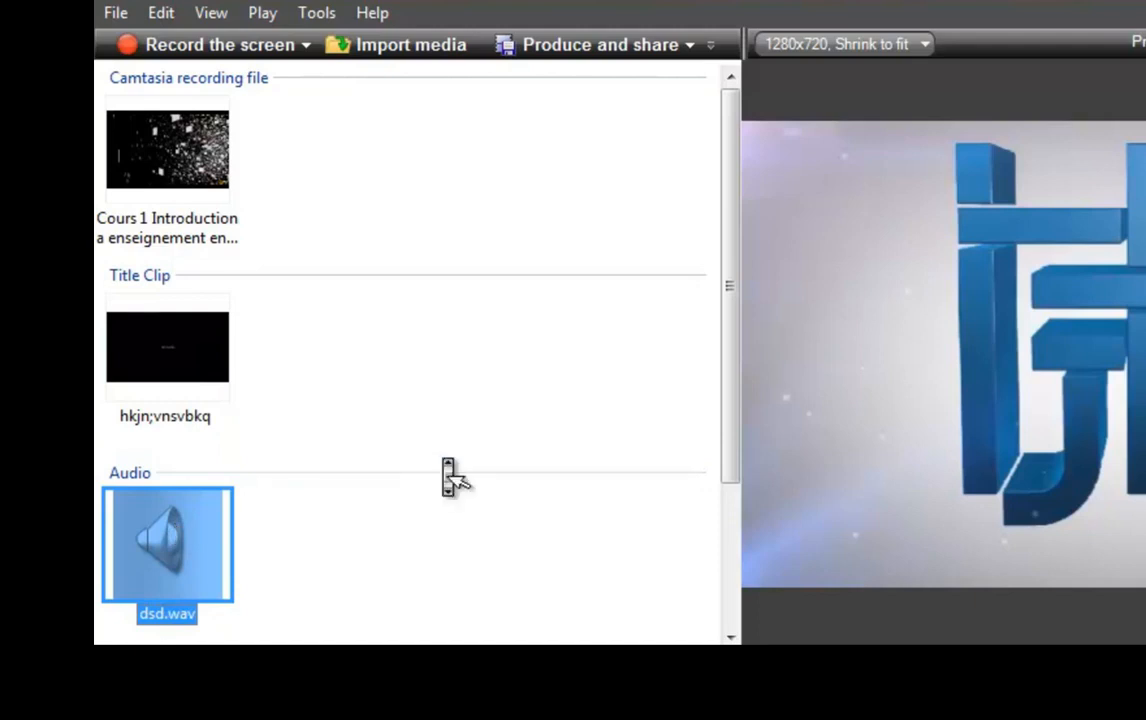
scroll(450, 472, "down", 2)
left_click(190, 530)
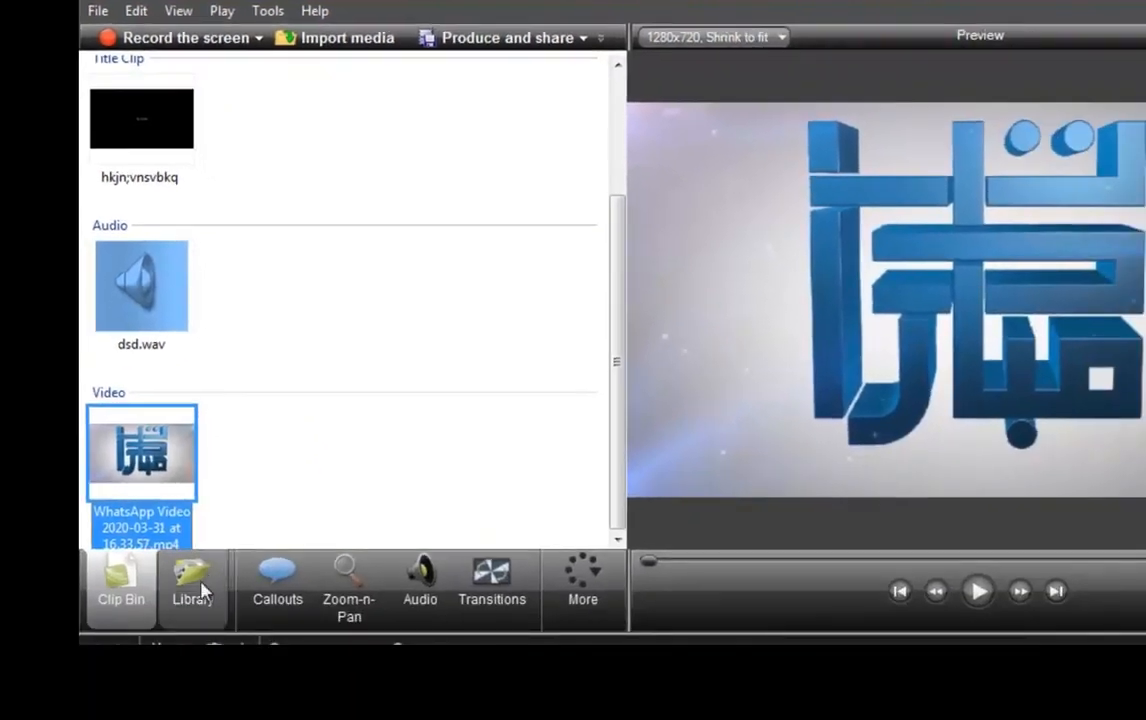
Look through the Library folders and the callout shape options.
left_click(190, 592)
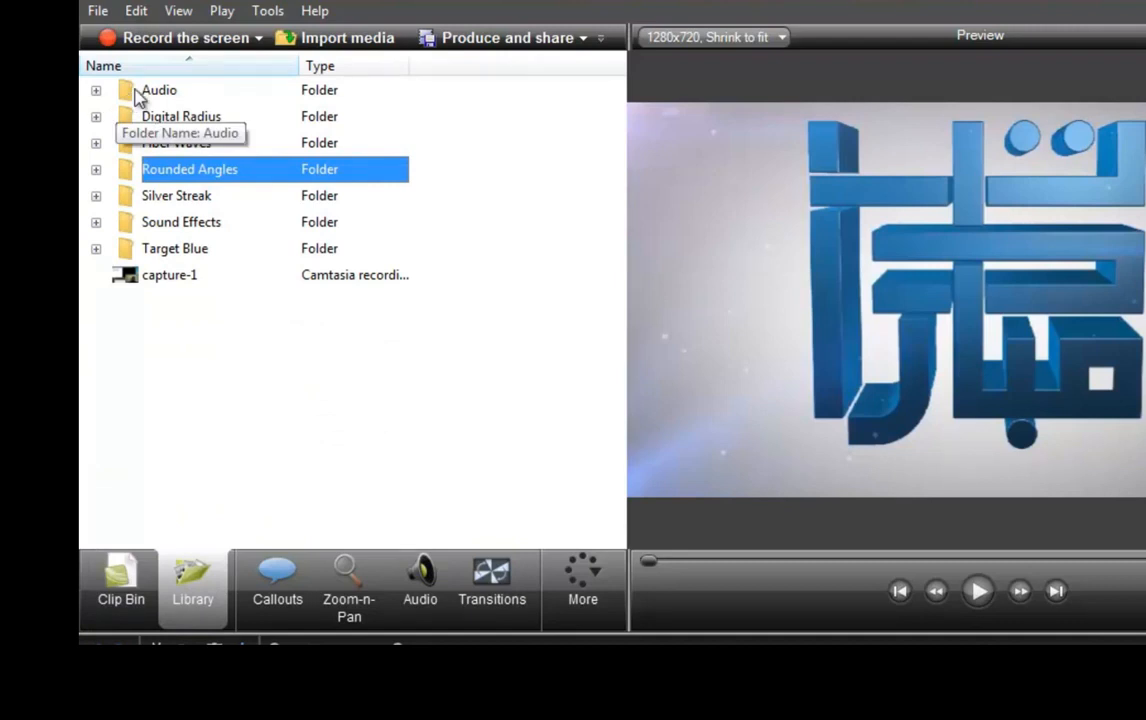
left_click(280, 583)
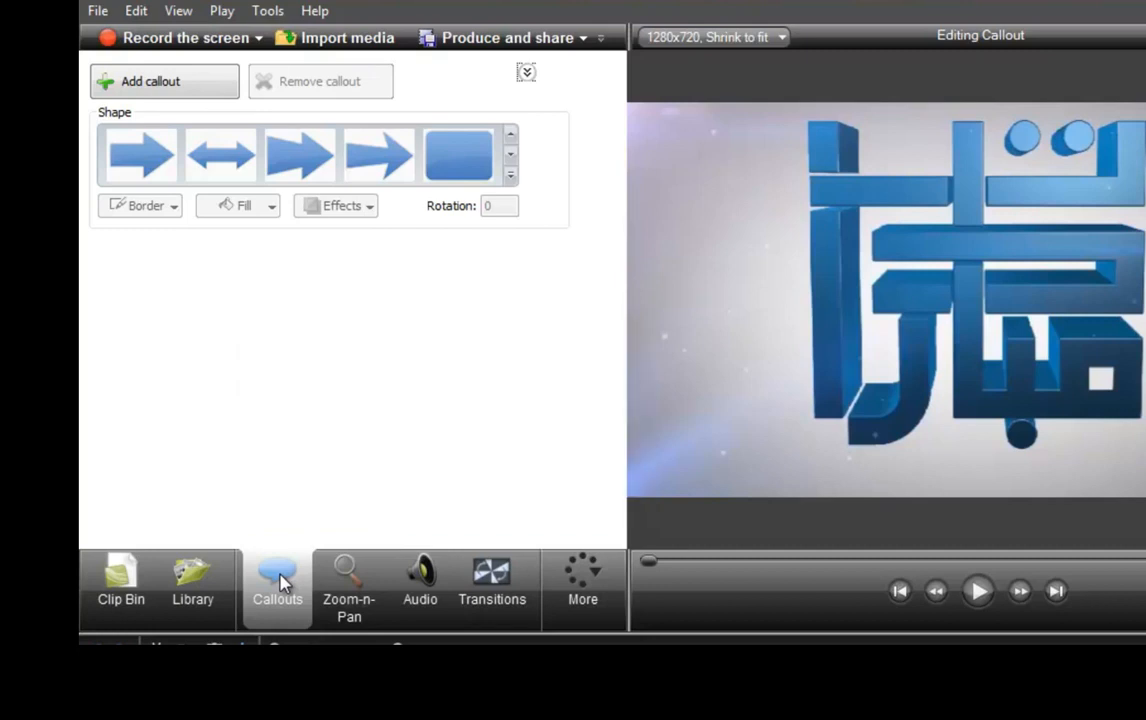
Shrink the Zoom-n-Pan frame over the middle of the logo to a scale of 241%.
left_click(379, 576)
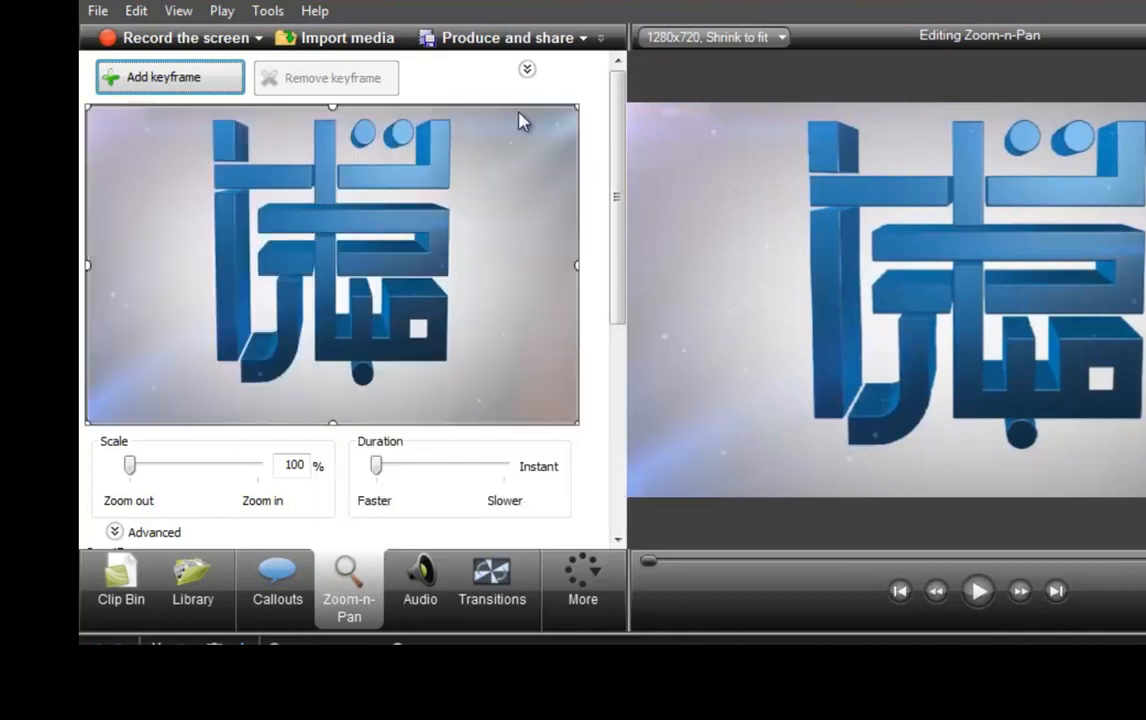
left_click_drag(577, 108, 290, 292)
left_click_drag(226, 358, 331, 244)
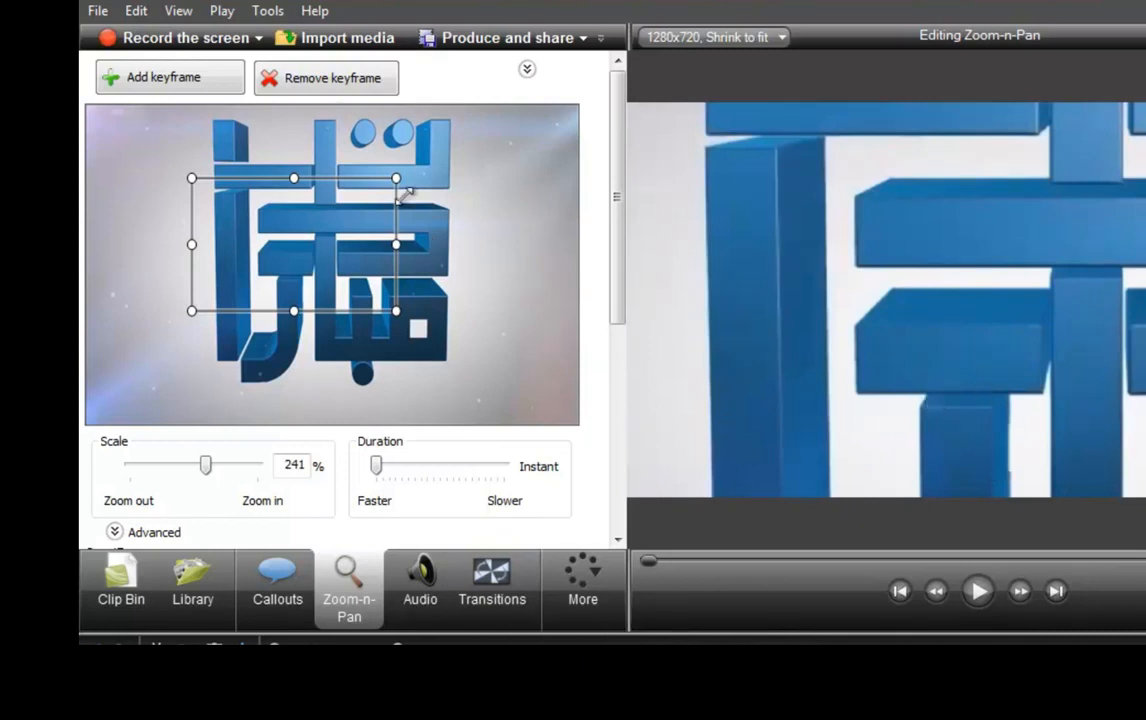
Enlarge the Zoom-n-Pan frame to cover the whole picture at 100% scale.
left_click_drag(396, 178, 610, 122)
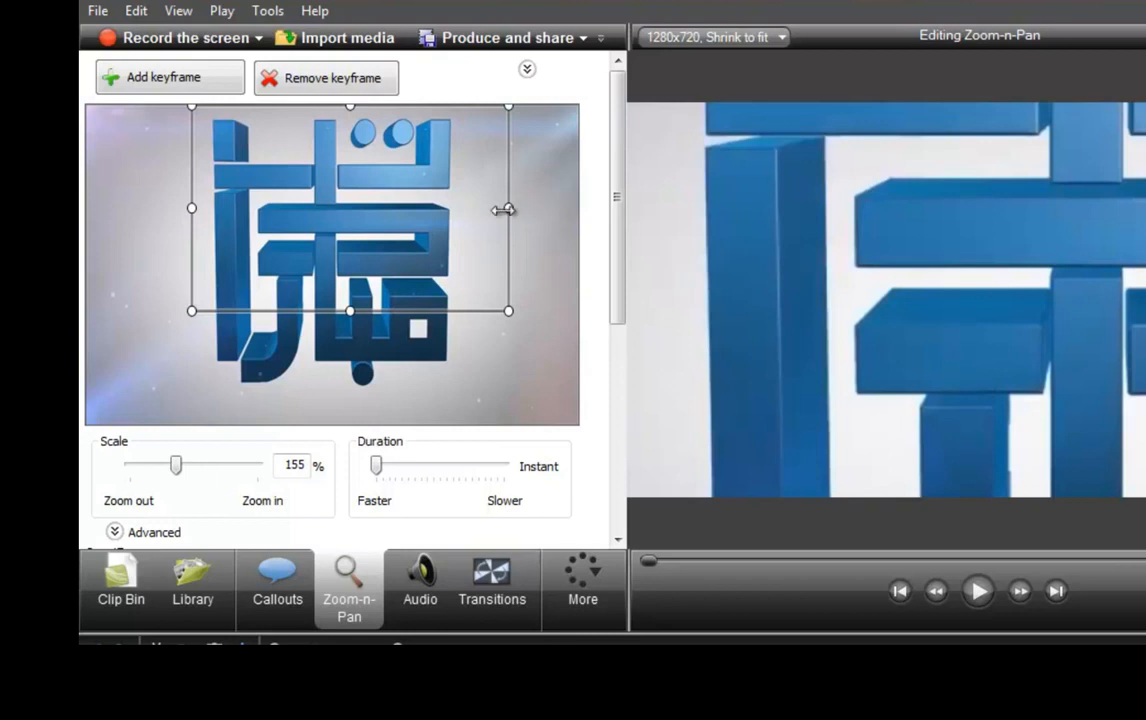
left_click_drag(506, 209, 576, 205)
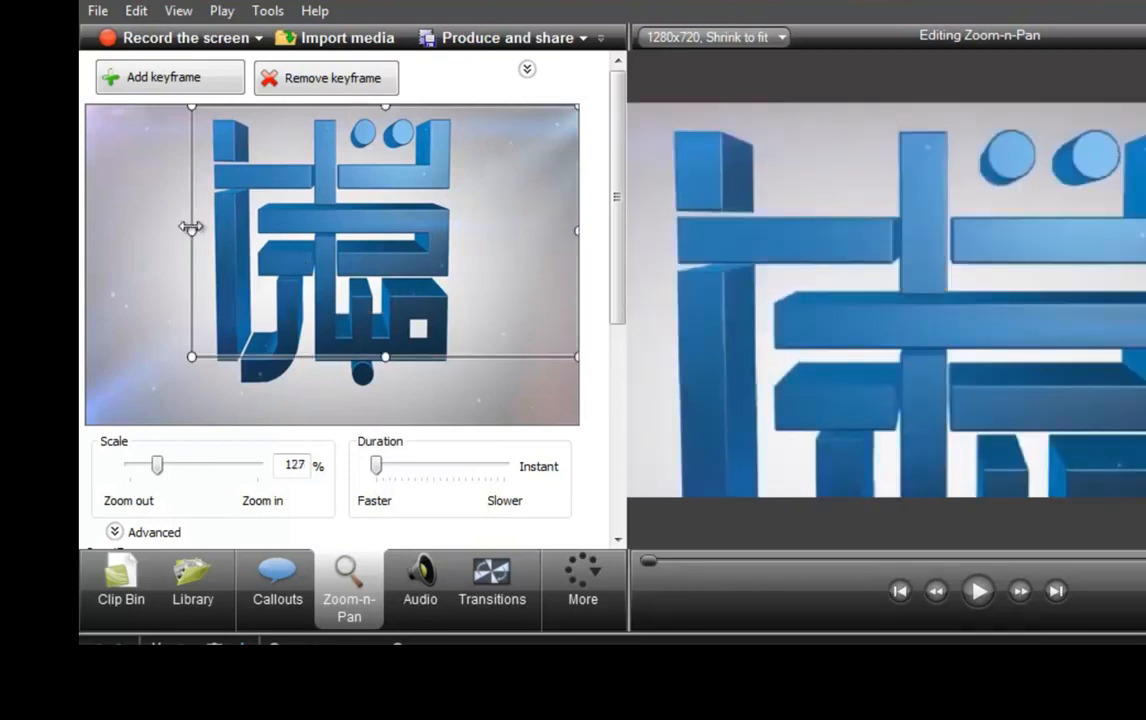
left_click_drag(189, 233, 76, 232)
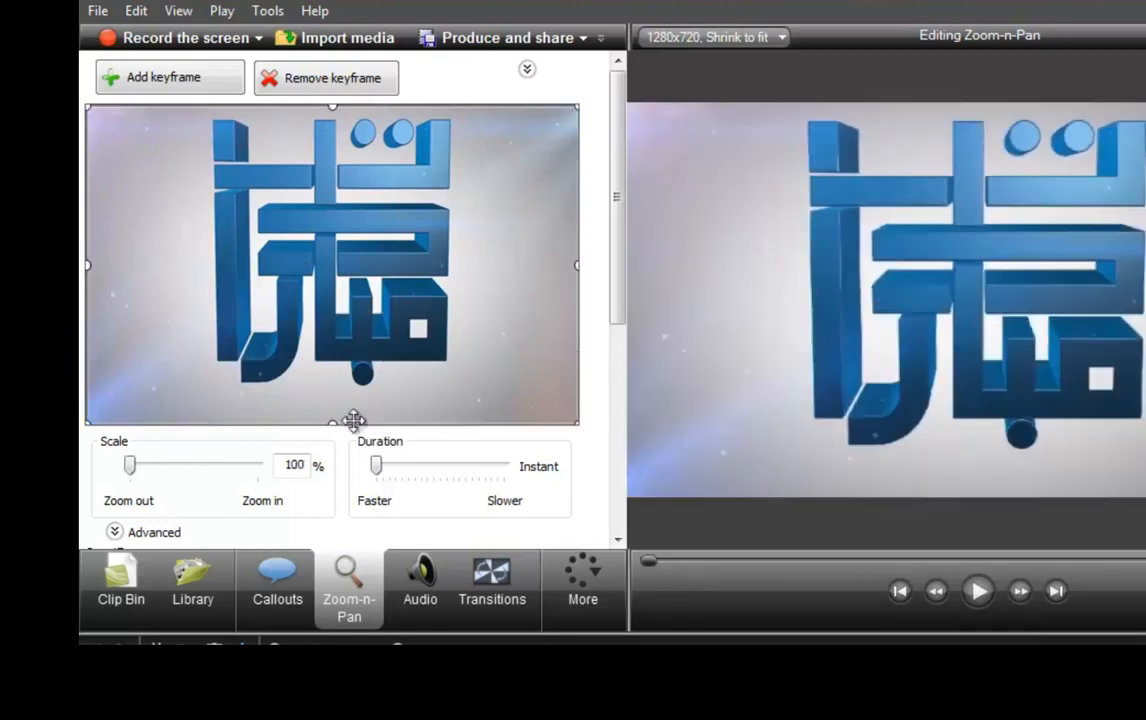
View the audio editing settings and the collection of transitions.
left_click(430, 599)
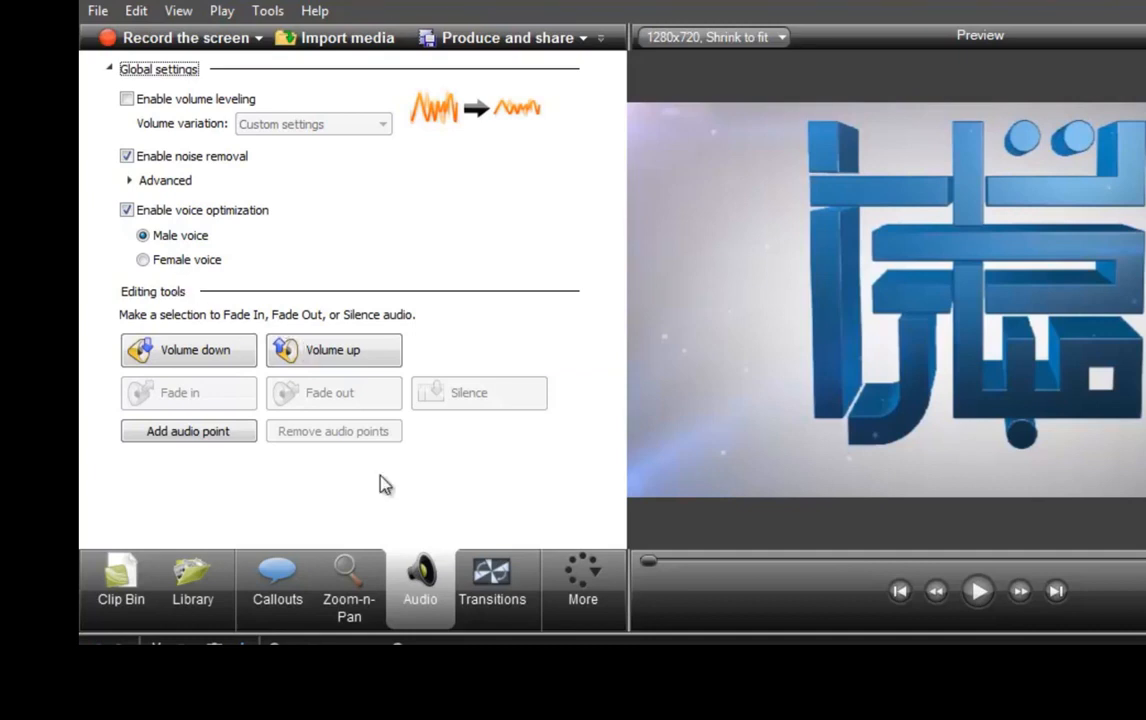
left_click(487, 578)
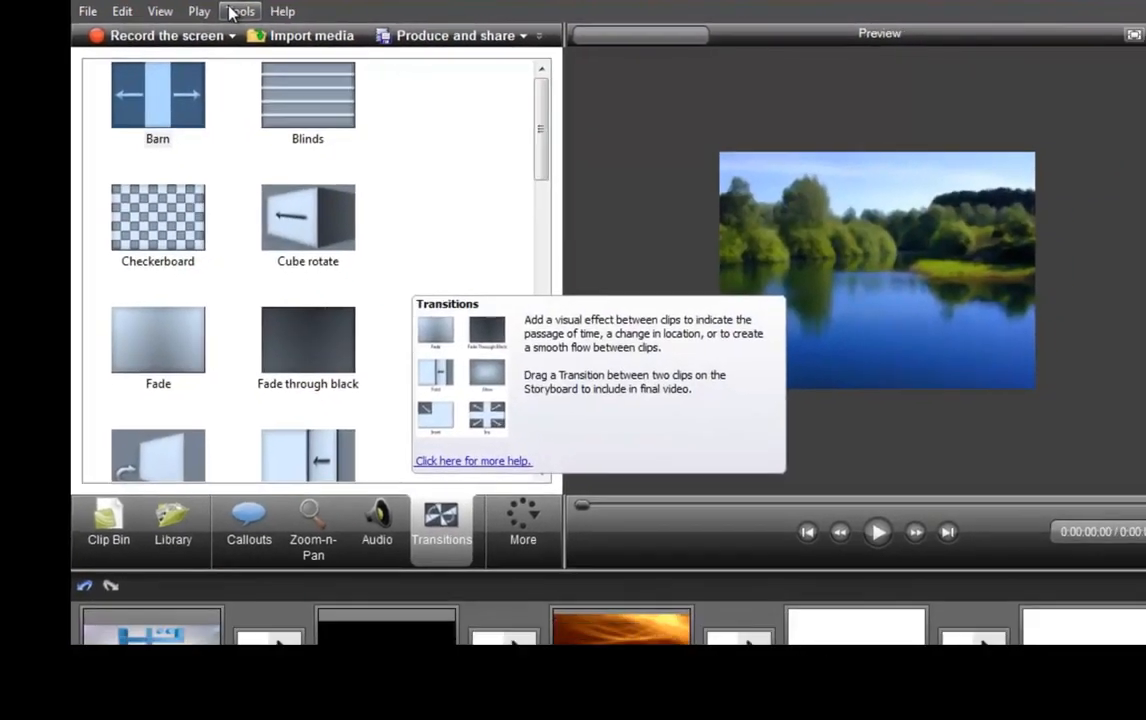
Place the Barn transition between the first and second clips in the storyboard and select the second clip.
left_click(267, 11)
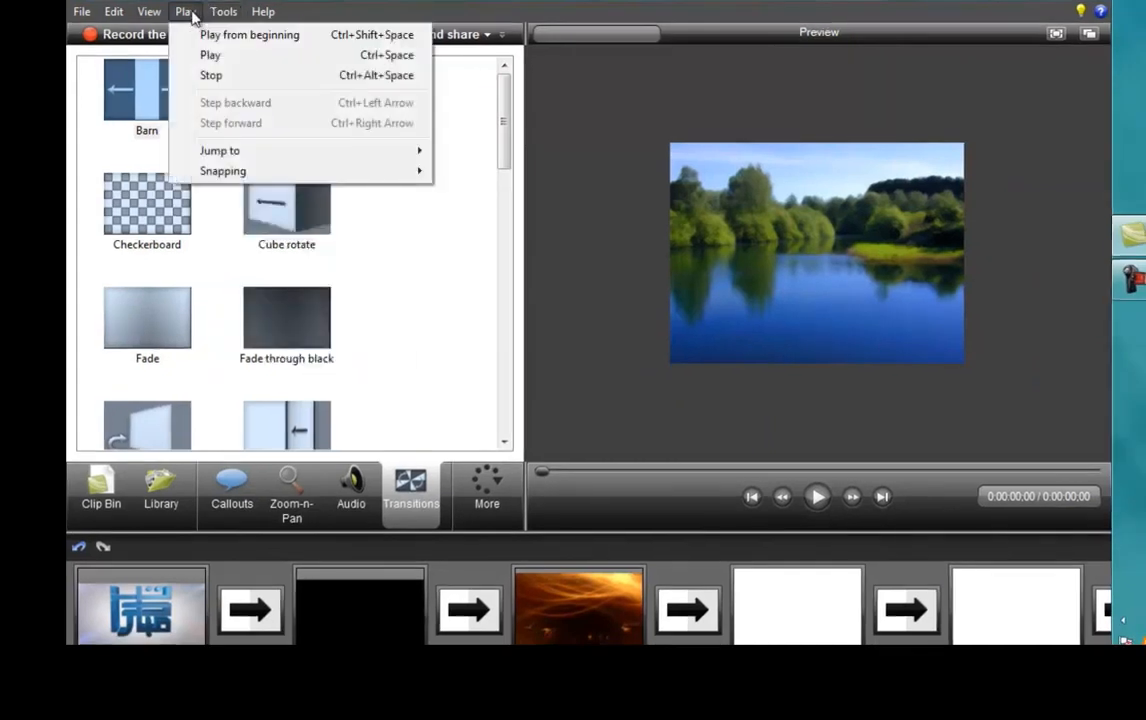
mouse_move(152, 12)
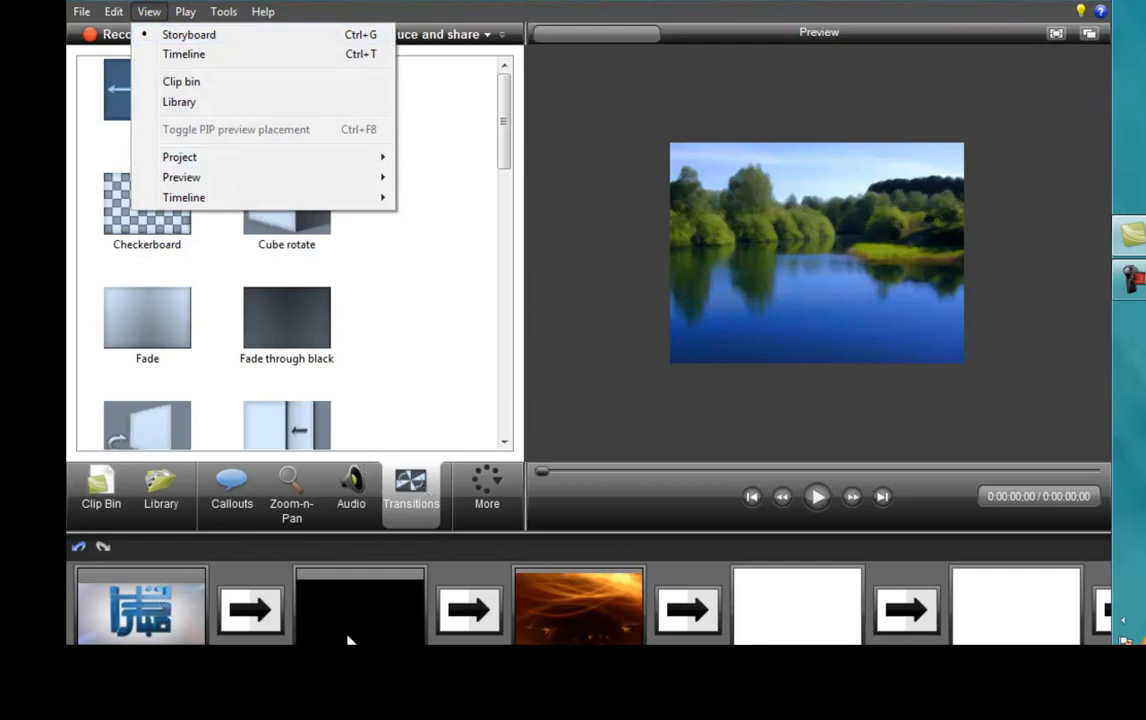
left_click(417, 315)
left_click_drag(140, 88, 256, 606)
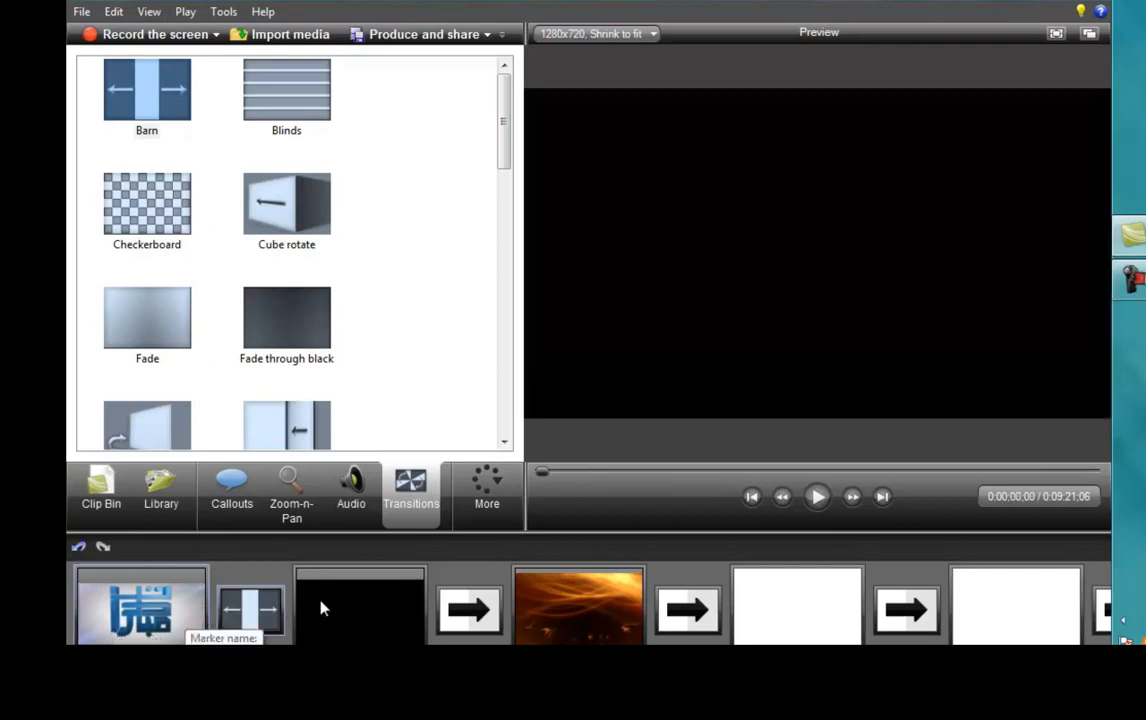
left_click(338, 610)
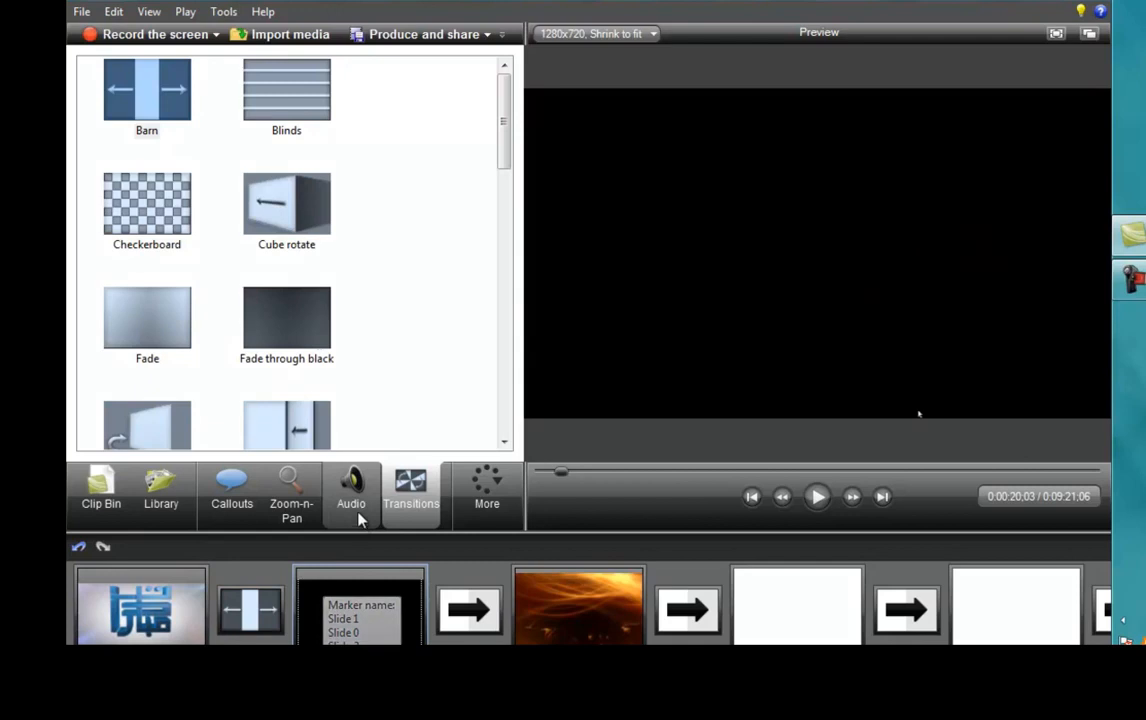
Open Cursor Effects and review the available highlight effects, keeping Spotlight.
left_click(490, 494)
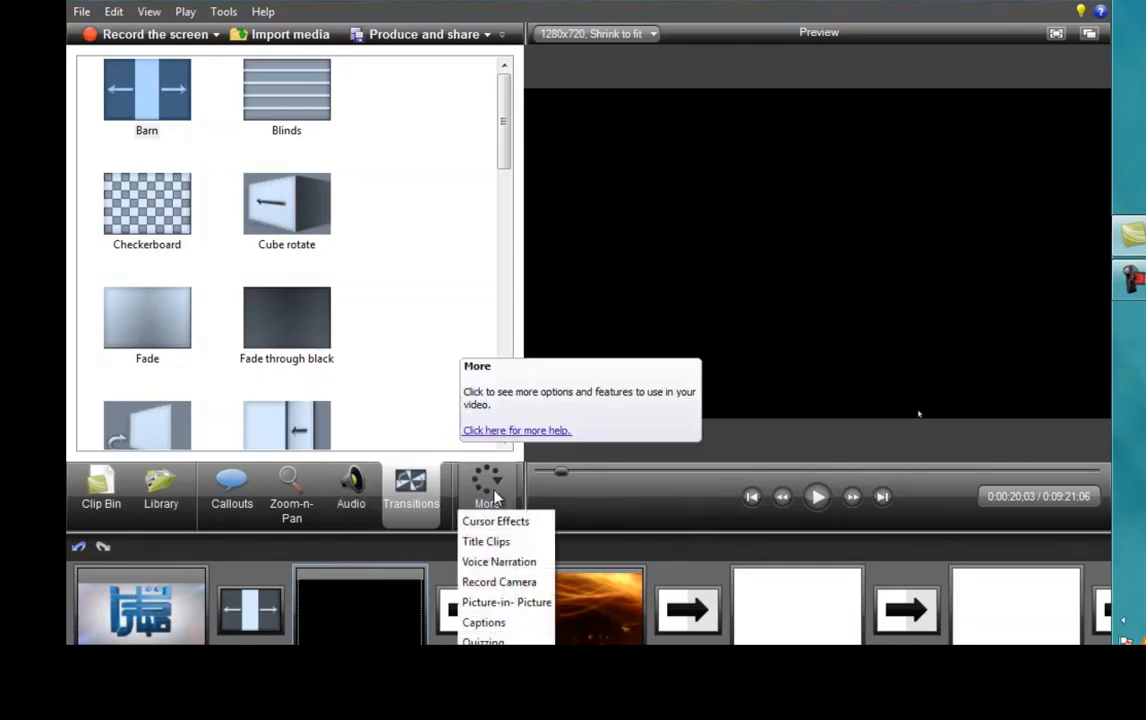
left_click(504, 521)
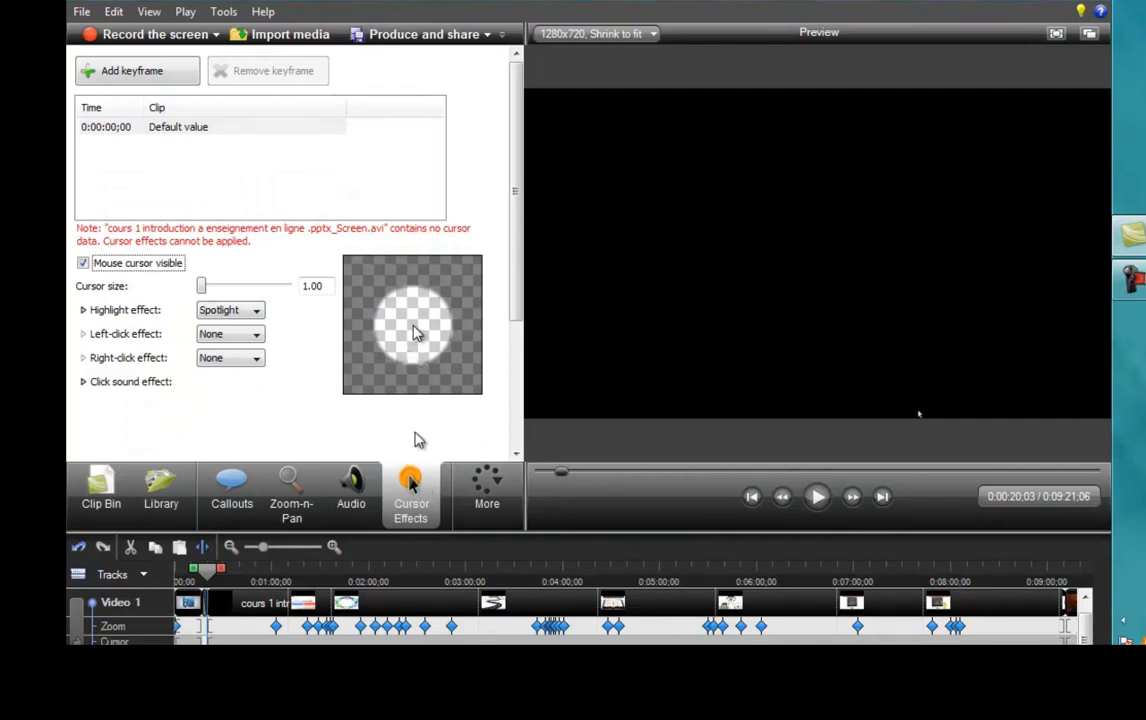
left_click(225, 312)
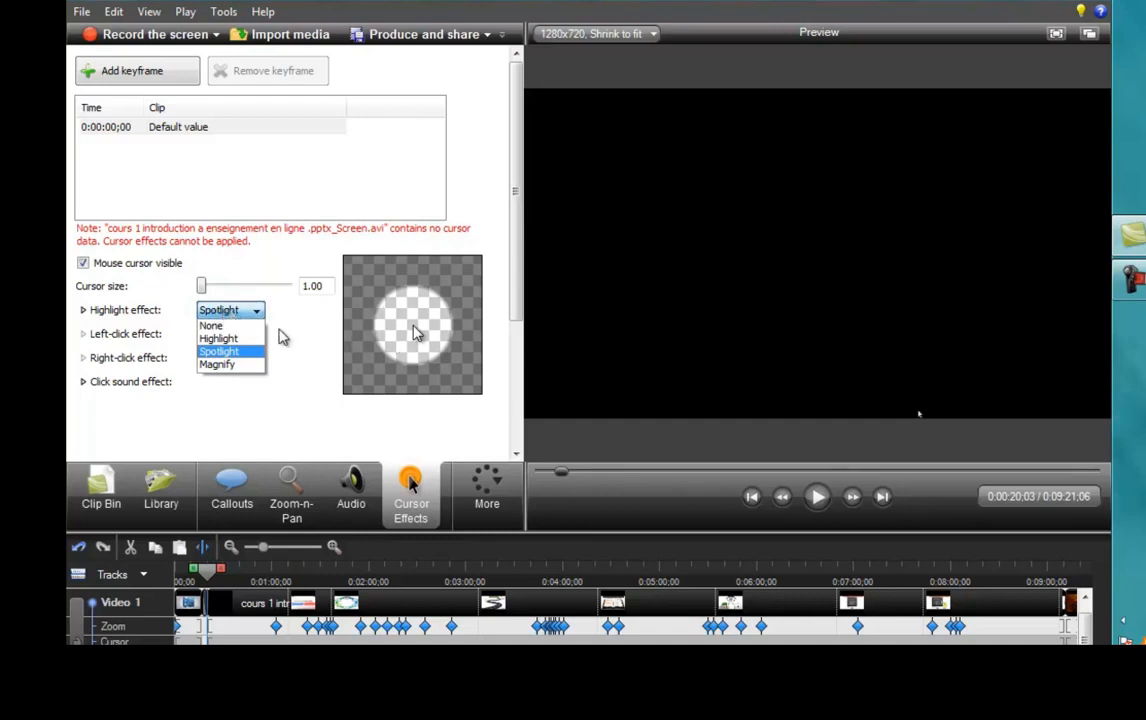
left_click(255, 315)
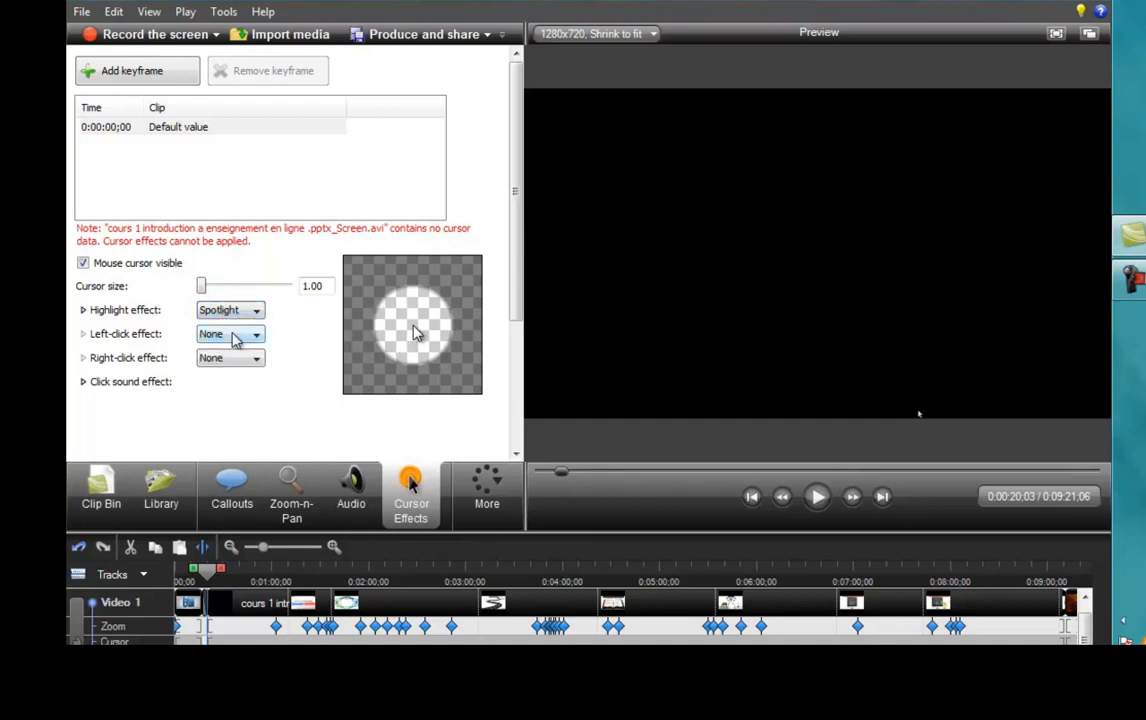
Set both the left-click and right-click cursor effects to Rings.
left_click(233, 338)
left_click(235, 361)
left_click(453, 307)
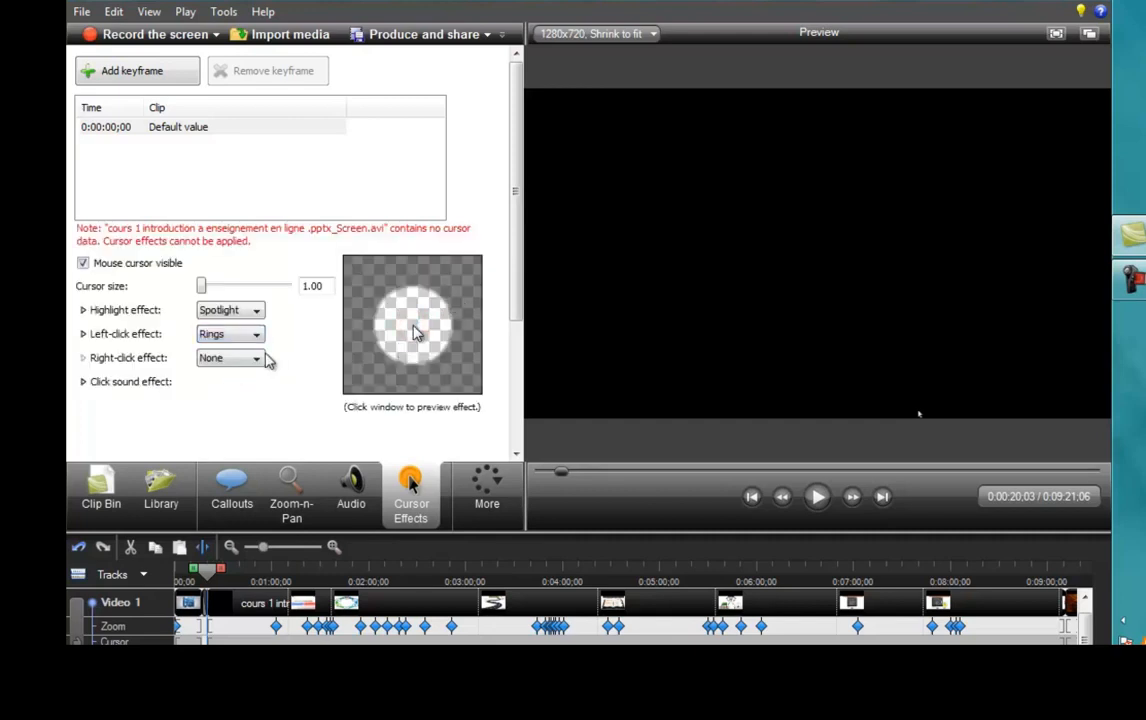
left_click(231, 361)
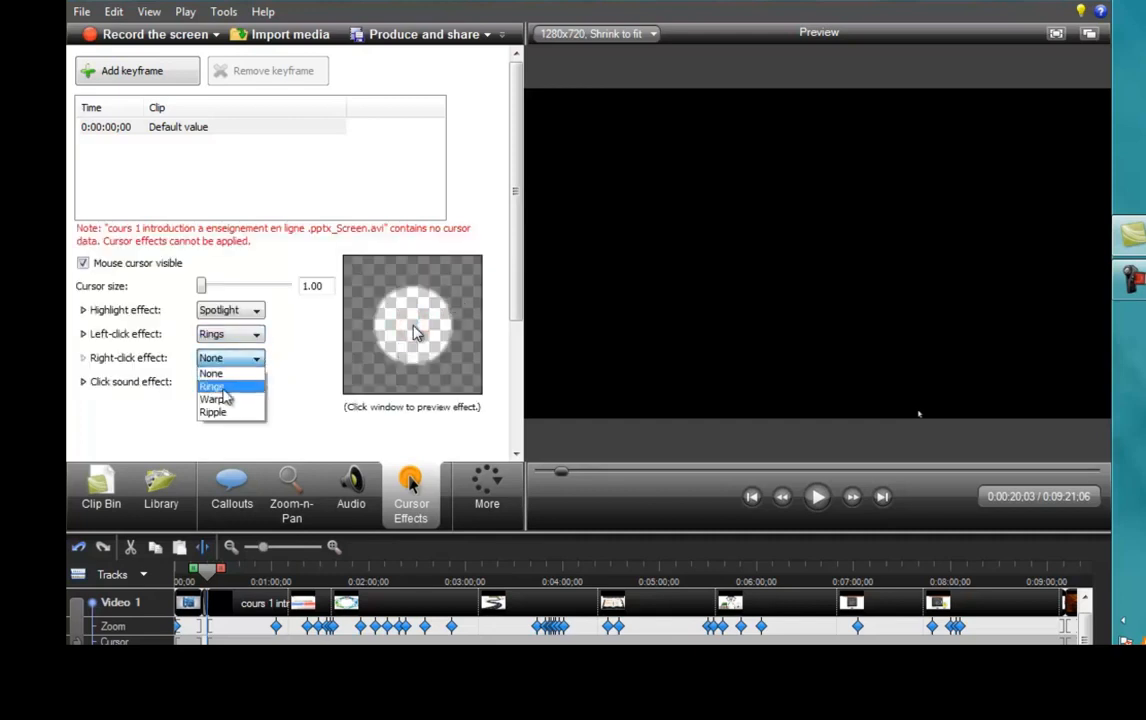
left_click(222, 388)
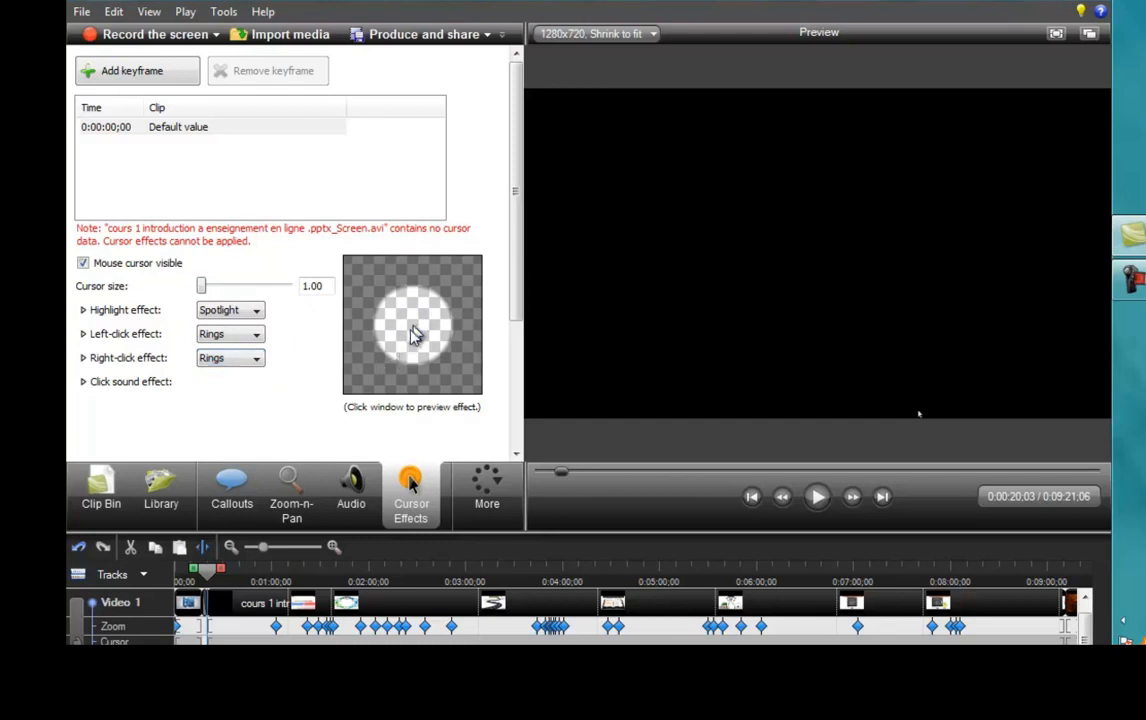
Tour the additional editing features, opening Voice Narration, Record Camera and Quizzing.
left_click(495, 487)
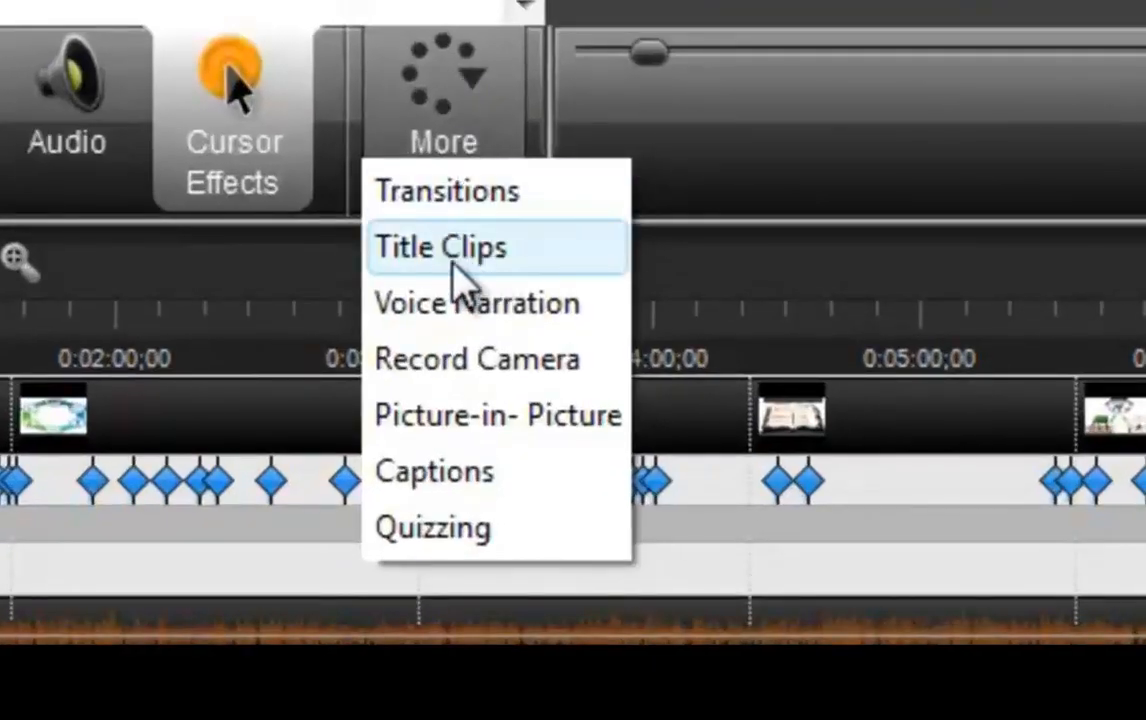
left_click(466, 312)
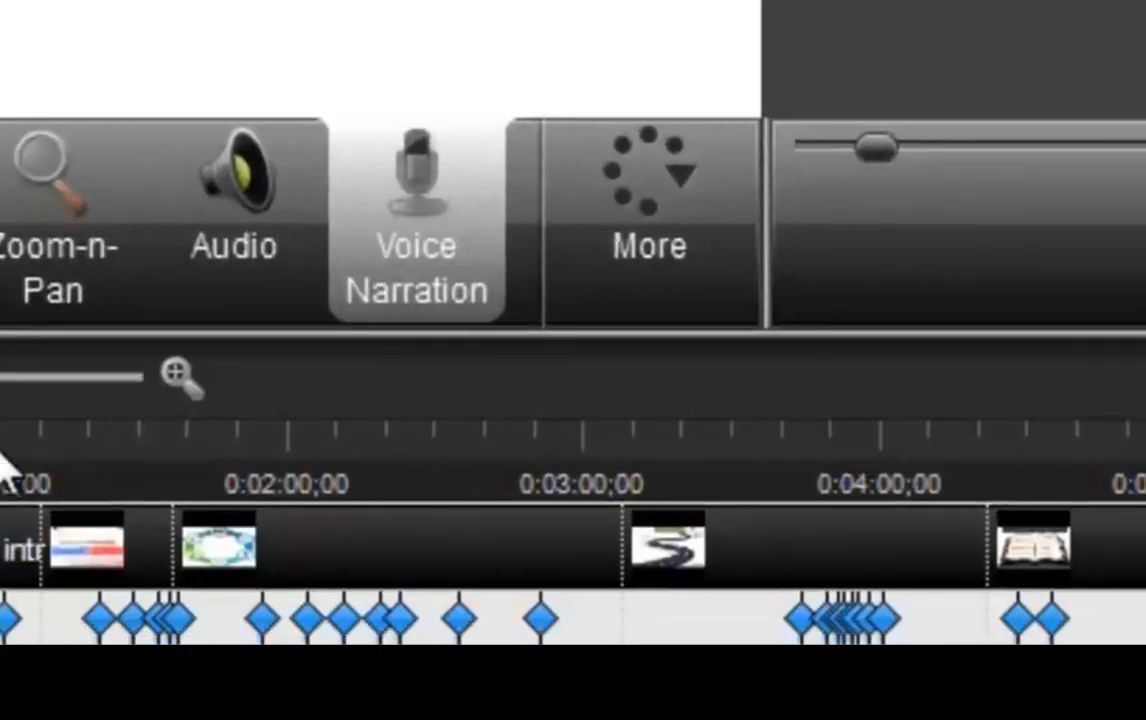
left_click(737, 402)
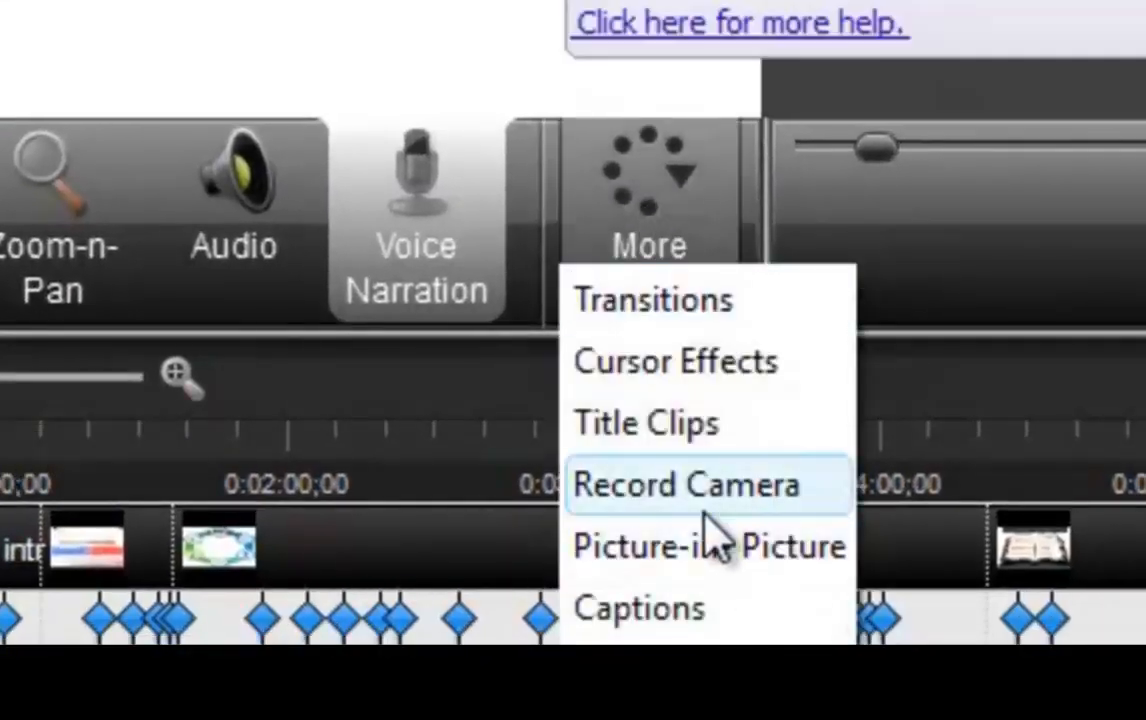
key("Escape")
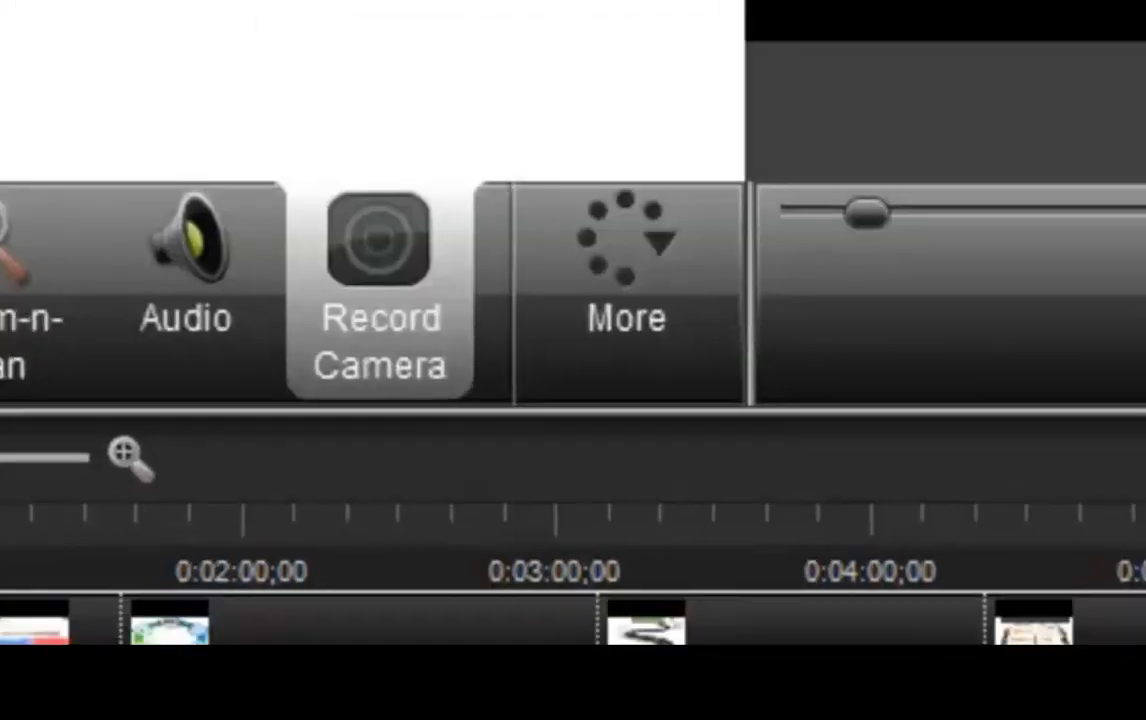
left_click(641, 228)
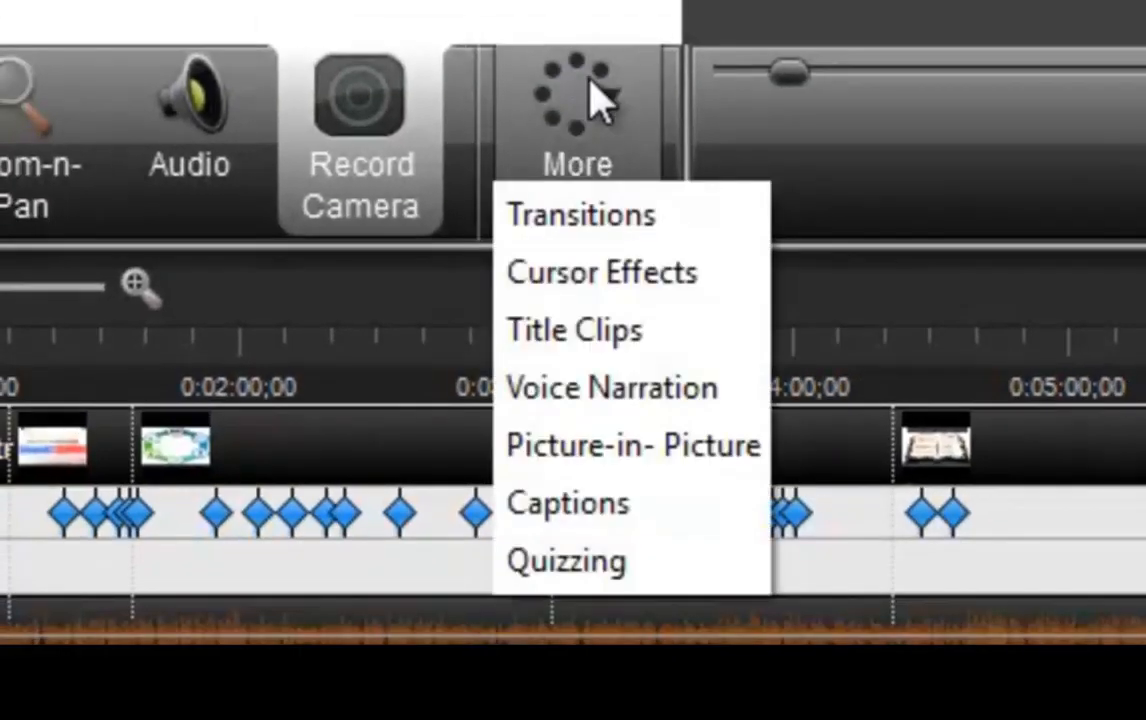
left_click(592, 566)
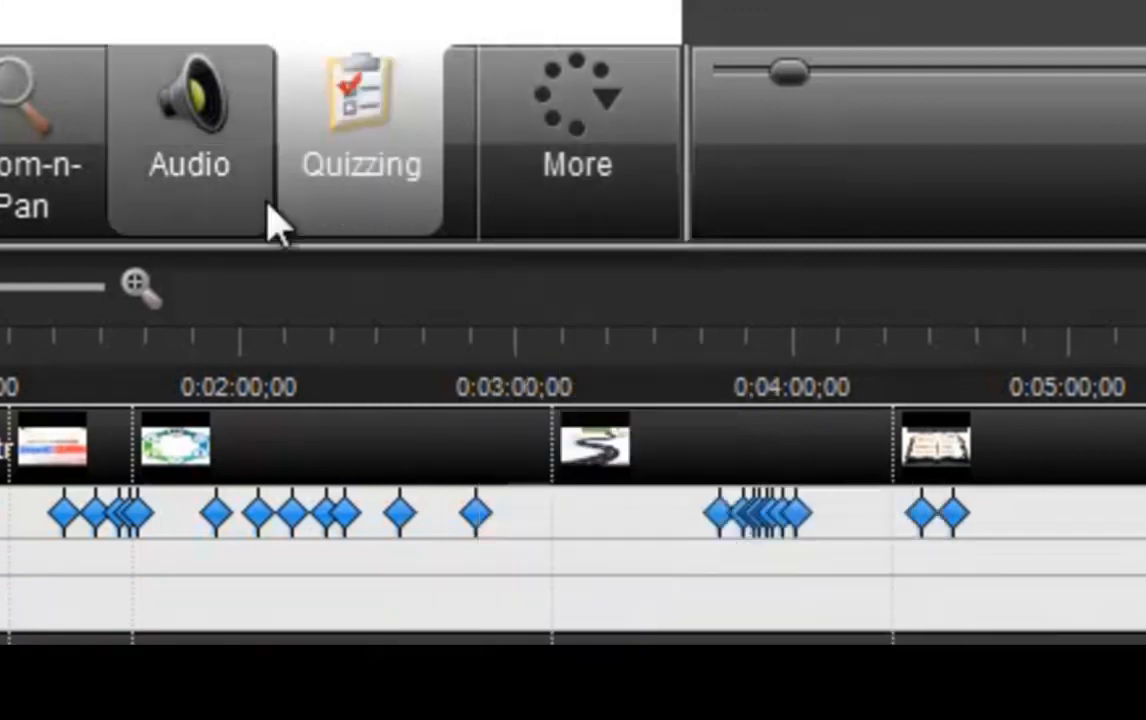
left_click(360, 150)
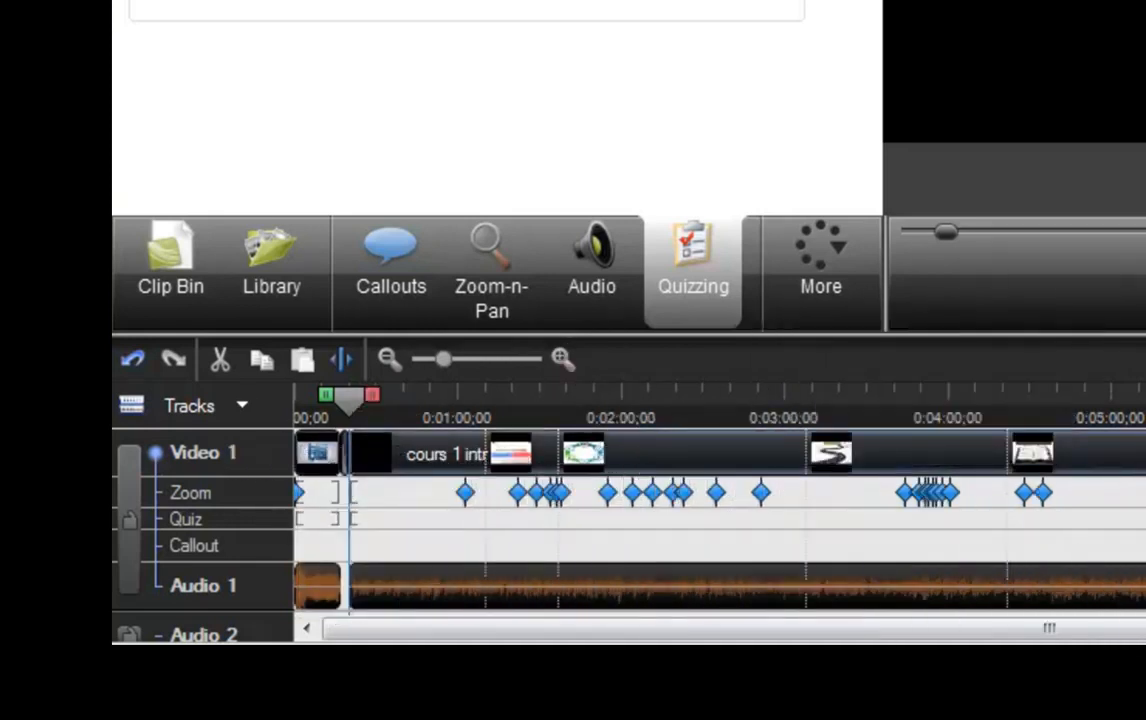
Select the timeline section from about 1:13 to 2:16, delete it, and undo the deletion.
key("ctrl+a")
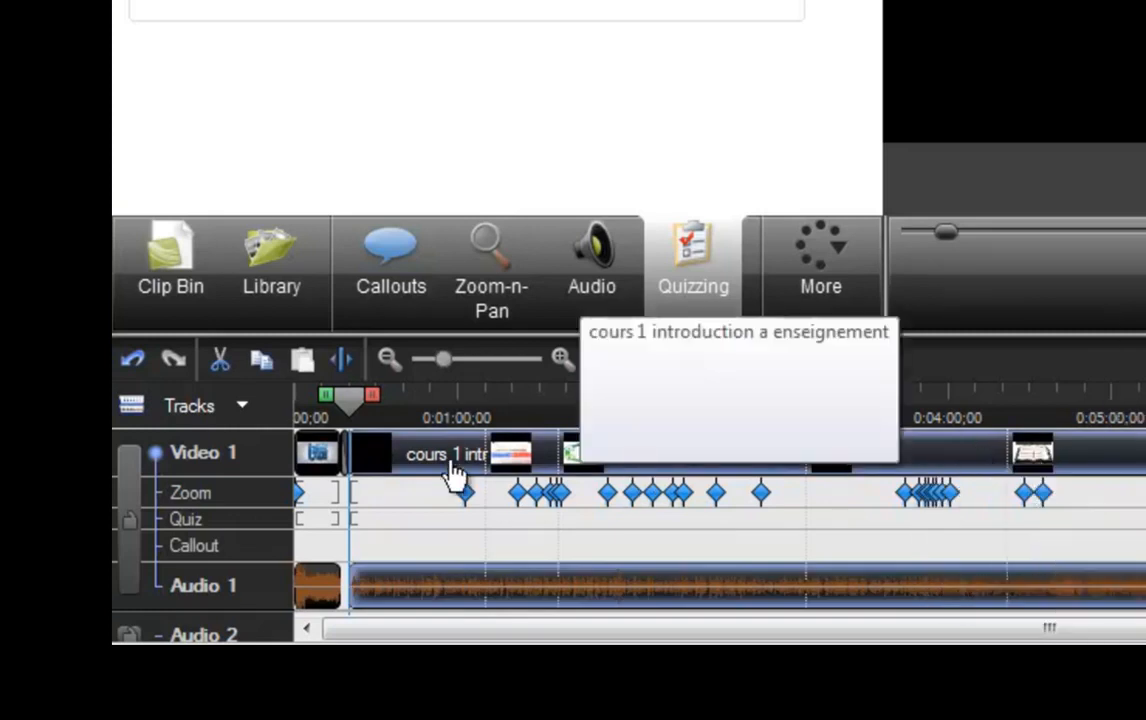
left_click_drag(350, 405, 535, 398)
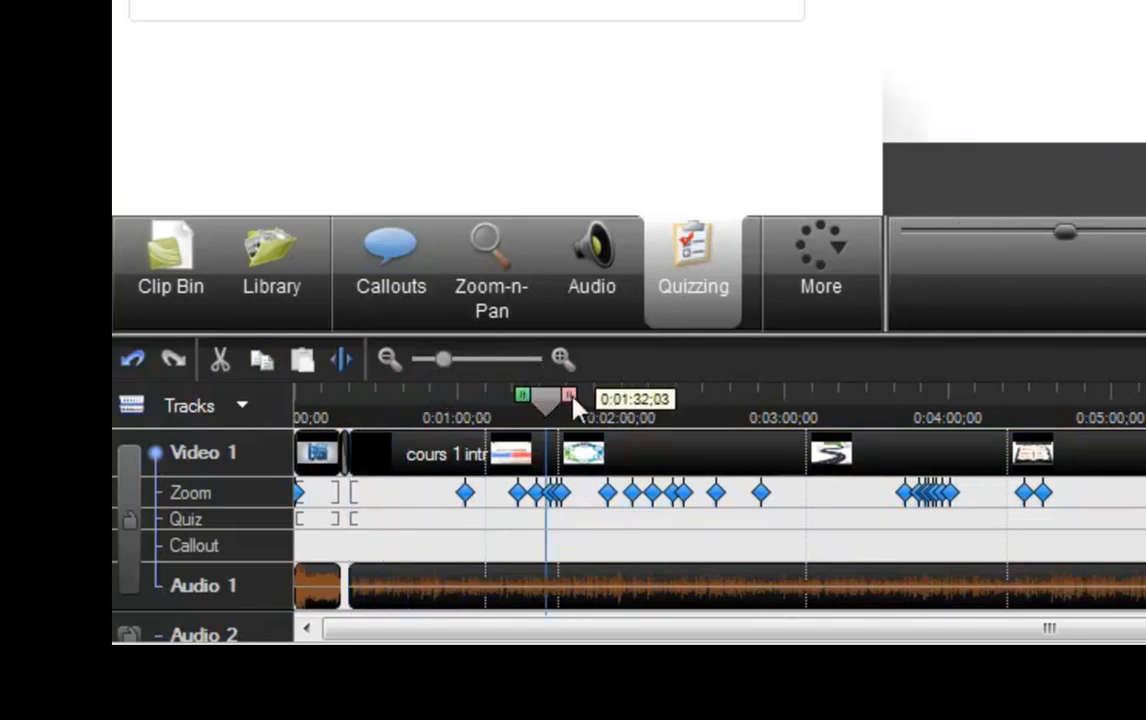
left_click_drag(524, 400, 478, 402)
left_click_drag(567, 408, 686, 372)
key("Delete")
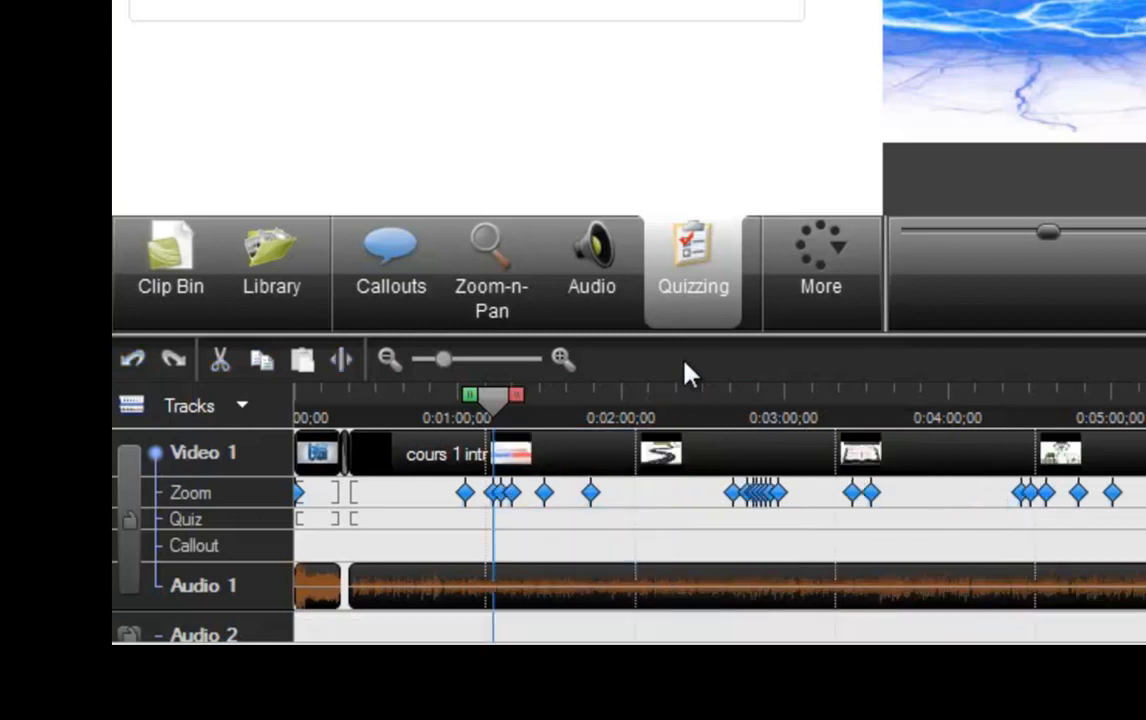
key("ctrl+z")
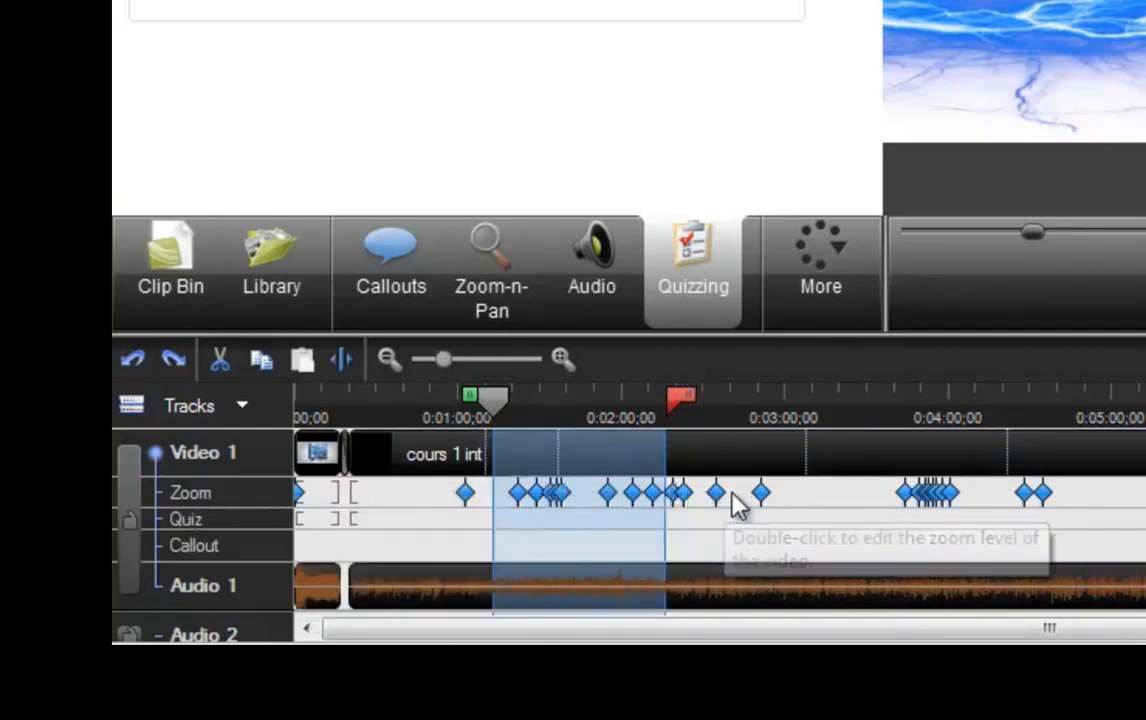
Inspect a zoom keyframe and the Audio 1 clip's audio editing tools, and return to the Clip Bin.
left_click(768, 492)
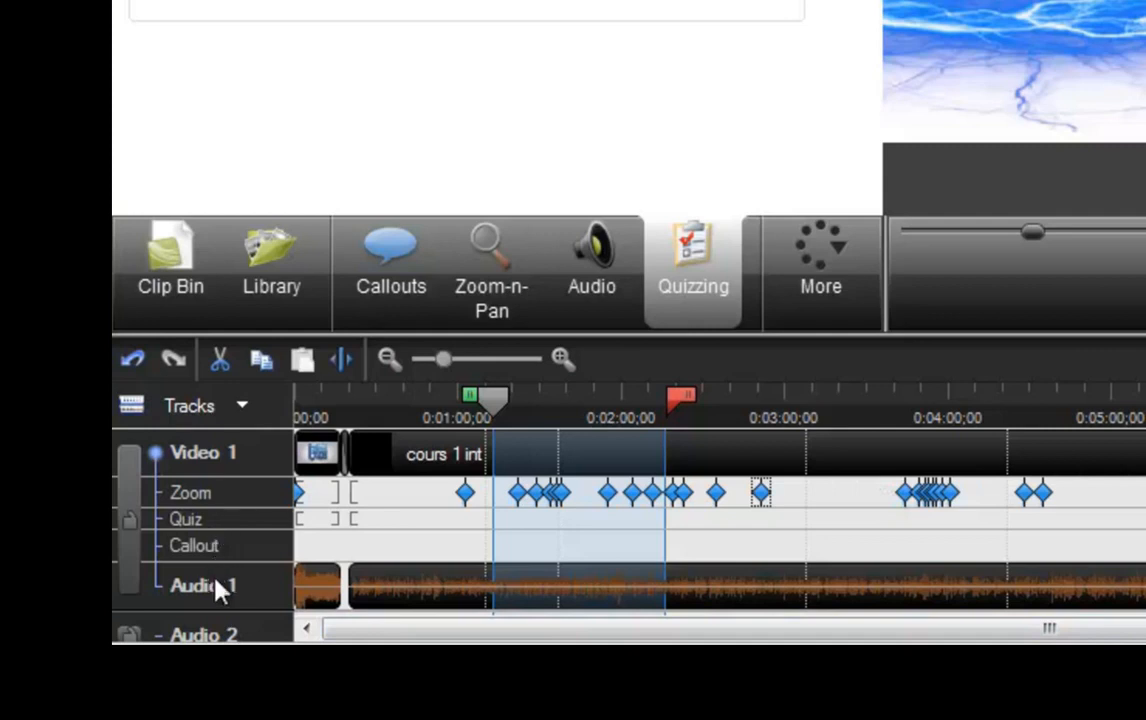
left_click(436, 602)
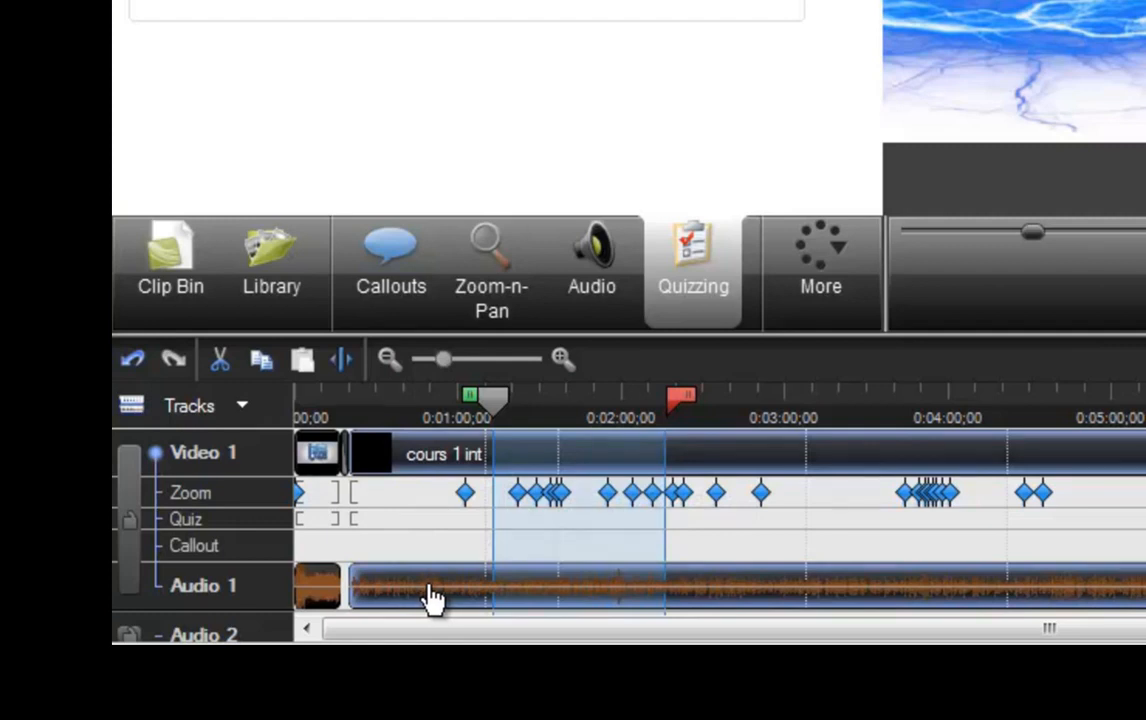
double_click(430, 587)
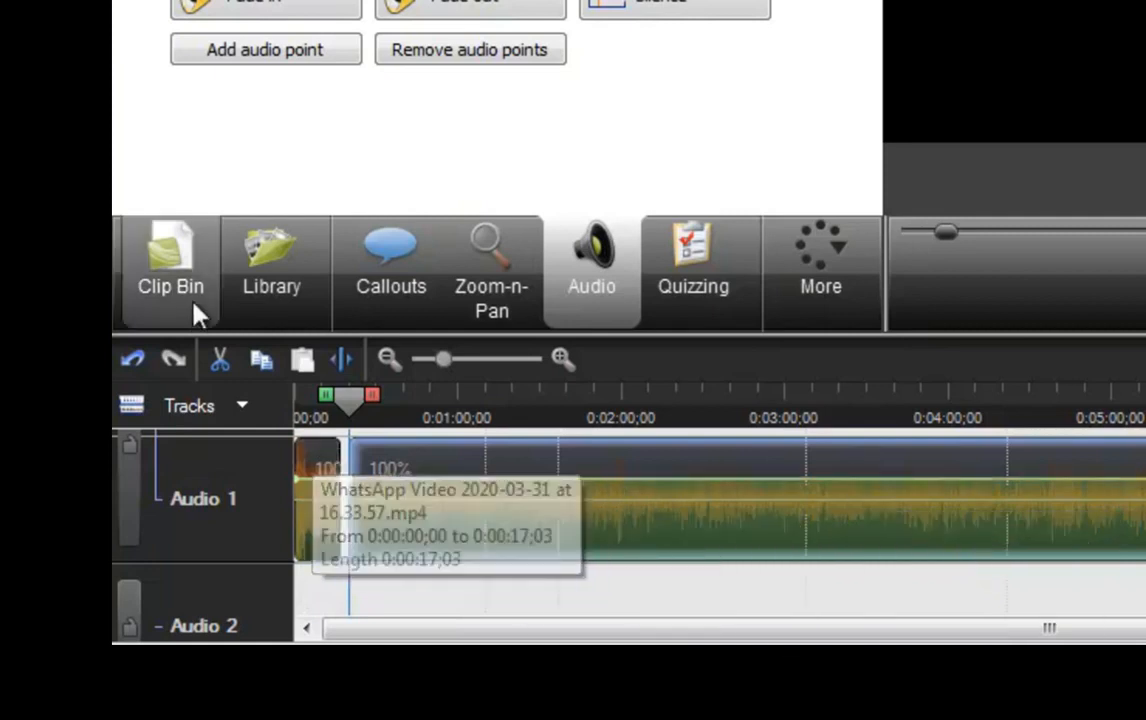
left_click(166, 274)
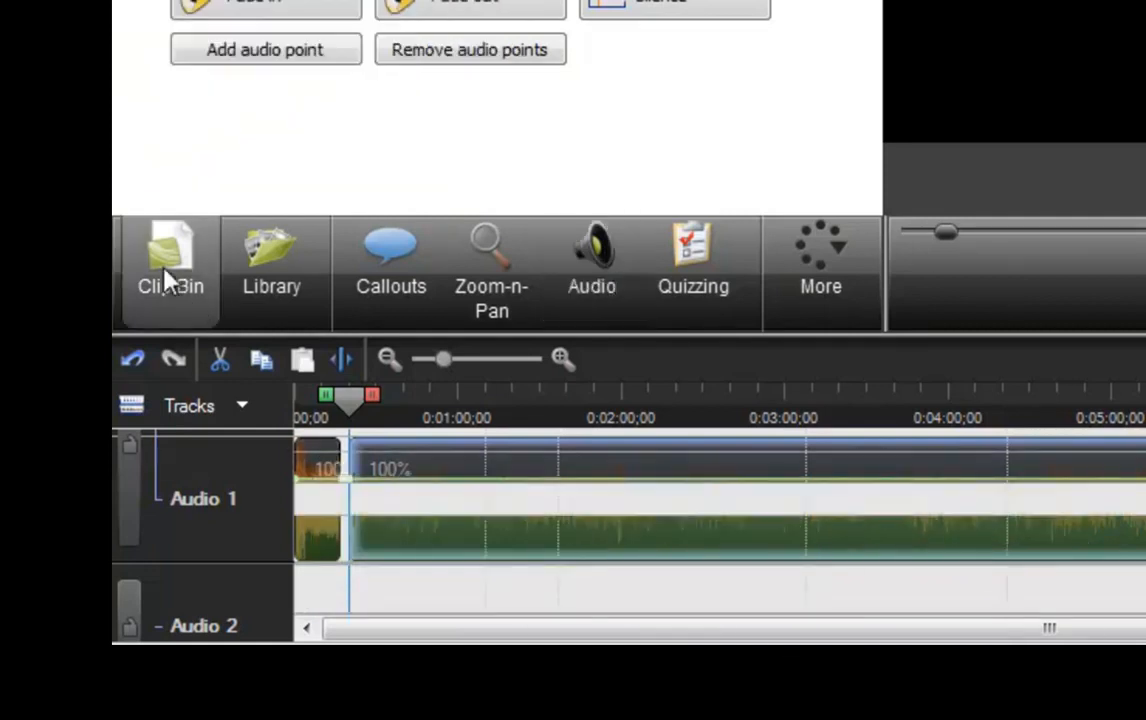